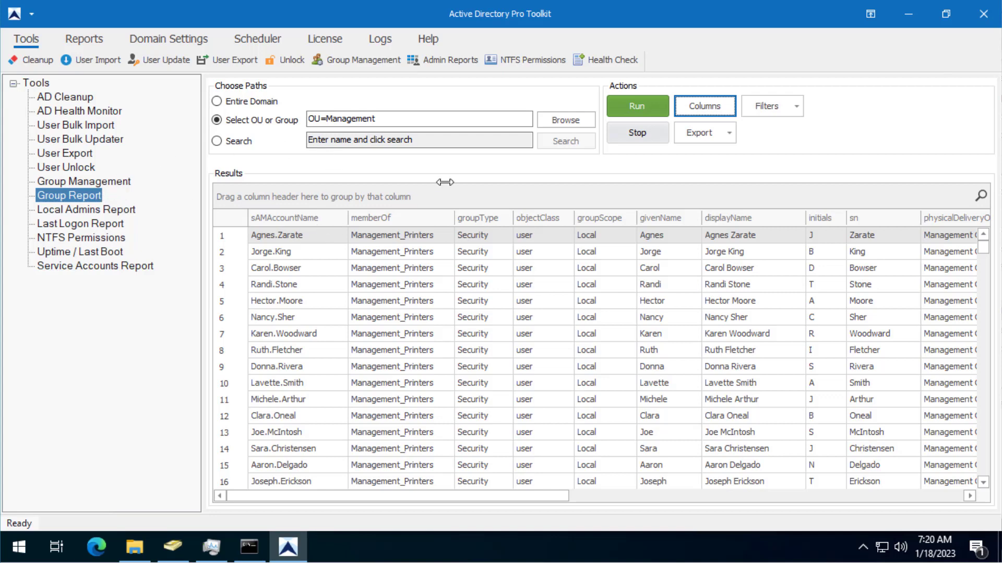
Show the Reports section's Groups category with general, security, distribution and system group reports.
{"action": "left_click", "coordinate": [93, 40]}
{"action": "left_click", "coordinate": [206, 60]}
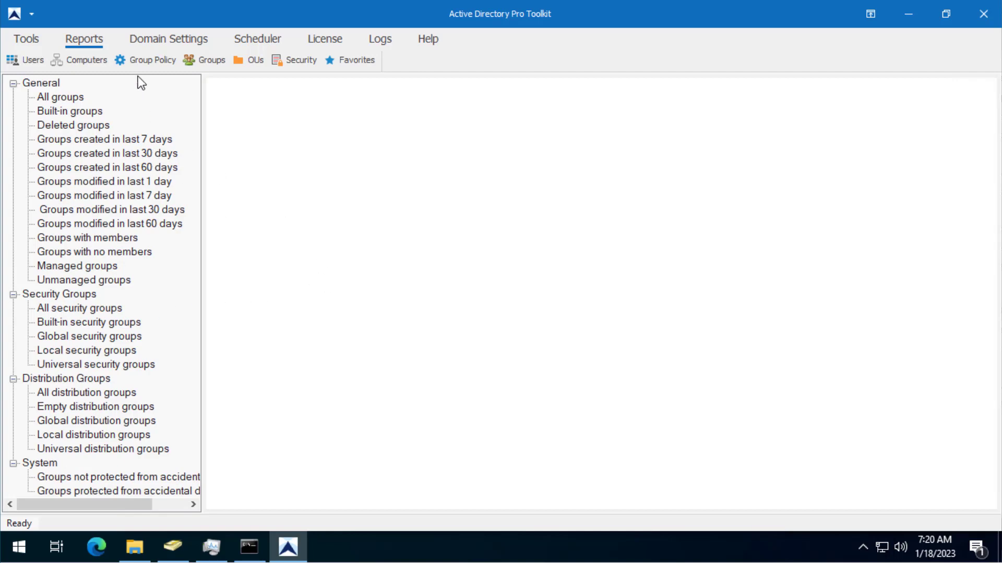
Run the Group Report tool with the Entire Domain scope.
{"action": "left_click", "coordinate": [33, 39]}
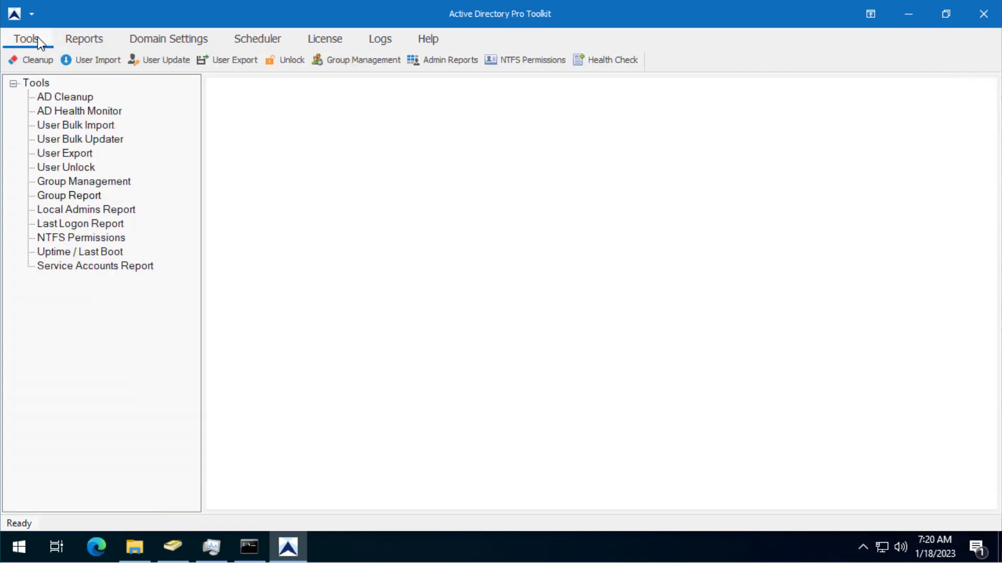
{"action": "left_click", "coordinate": [59, 195]}
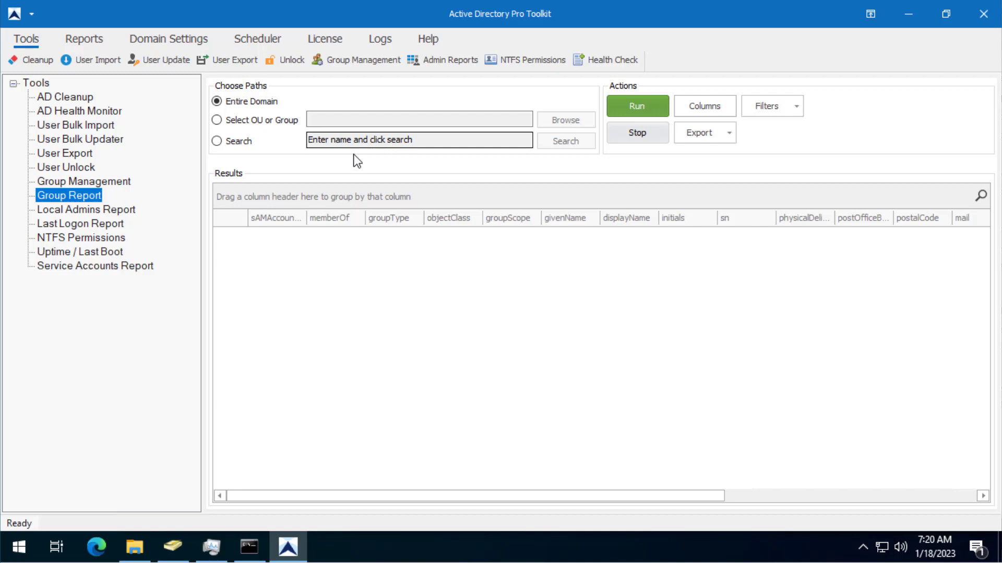
{"action": "left_click", "coordinate": [641, 105]}
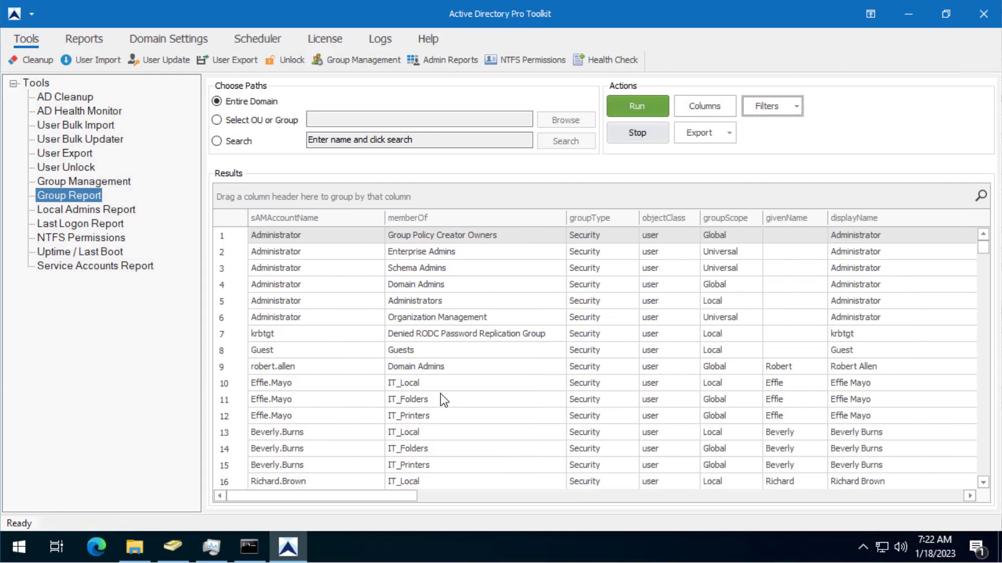
Review users' IT_Local, IT_Folders and IT_Printers membership rows in the results.
{"action": "left_click", "coordinate": [312, 381]}
{"action": "scroll", "coordinate": [347, 361], "scroll_direction": "down", "scroll_amount": 2}
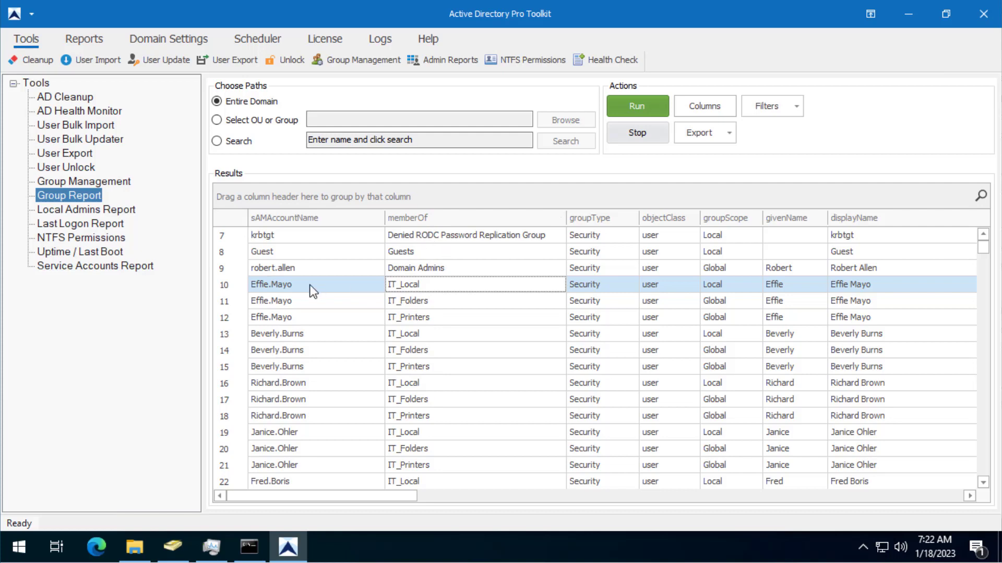
{"action": "left_click", "coordinate": [290, 336]}
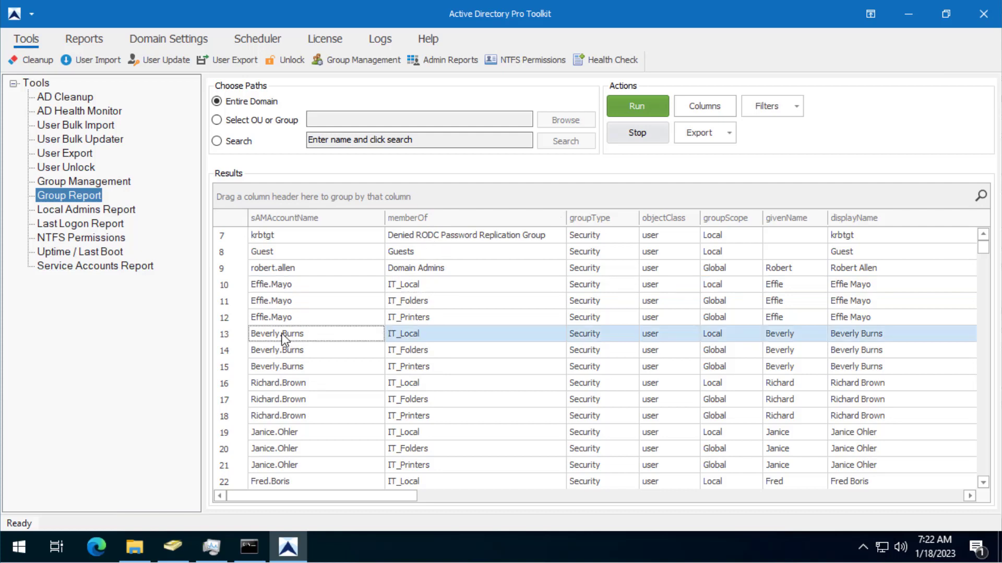
{"action": "left_click", "coordinate": [442, 334]}
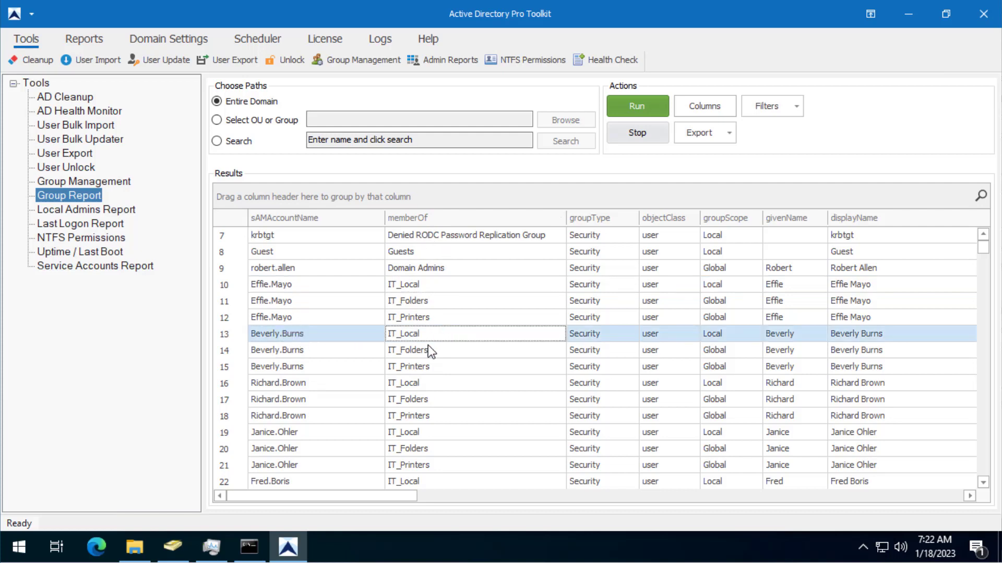
{"action": "left_click", "coordinate": [441, 354]}
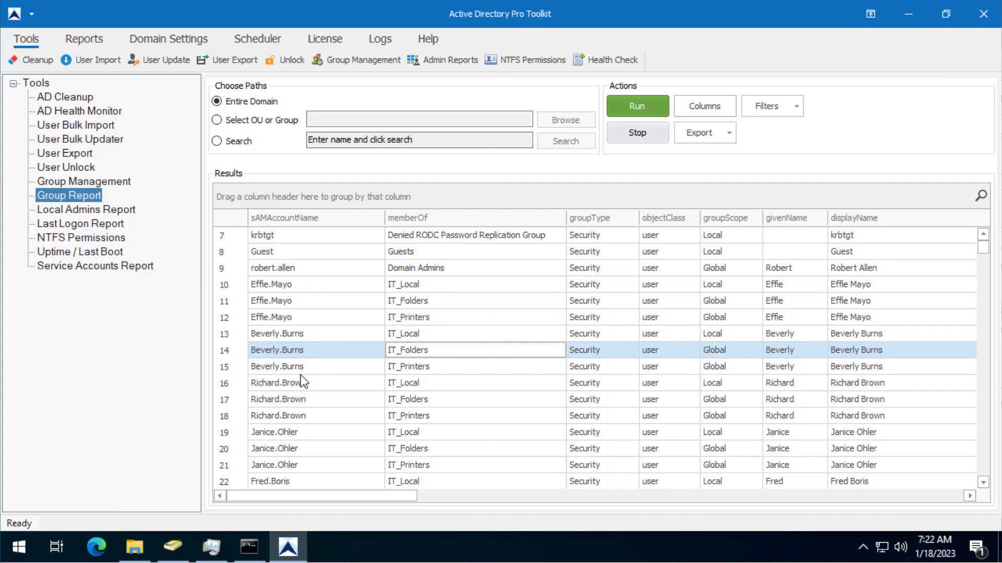
{"action": "left_click", "coordinate": [441, 368]}
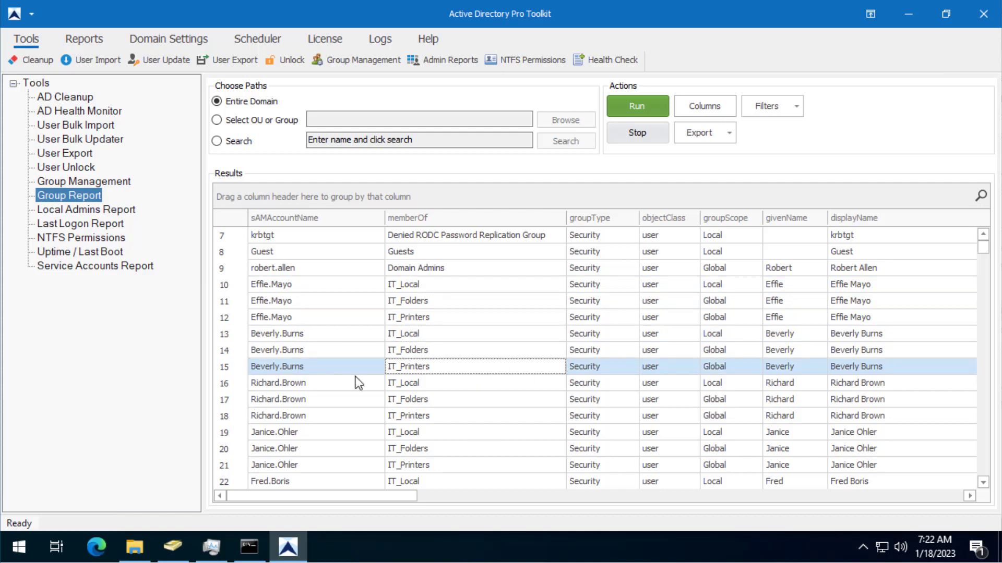
{"action": "scroll", "coordinate": [318, 350], "scroll_direction": "down", "scroll_amount": 8}
{"action": "scroll", "coordinate": [320, 349], "scroll_direction": "up", "scroll_amount": 5}
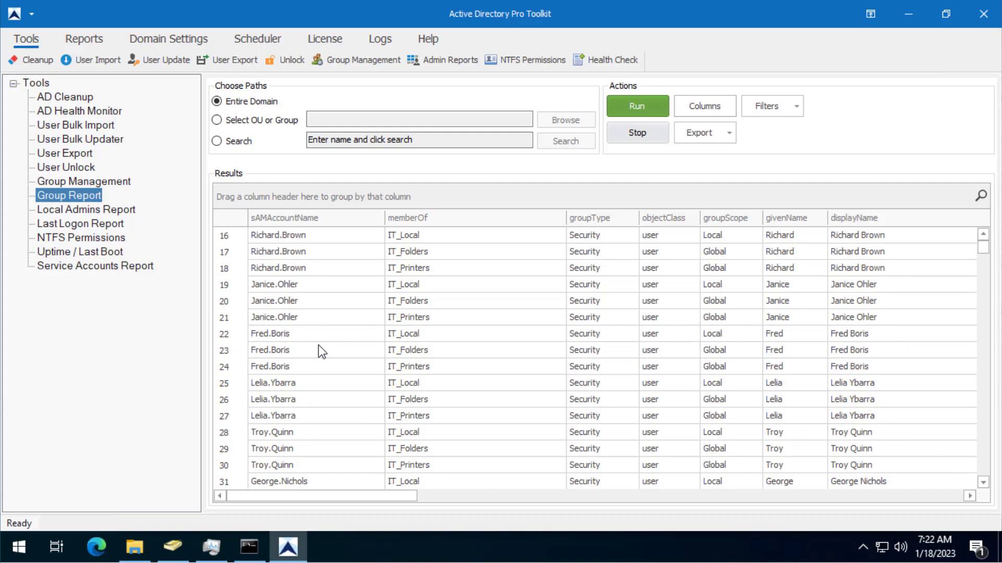
{"action": "scroll", "coordinate": [318, 346], "scroll_direction": "up", "scroll_amount": 5}
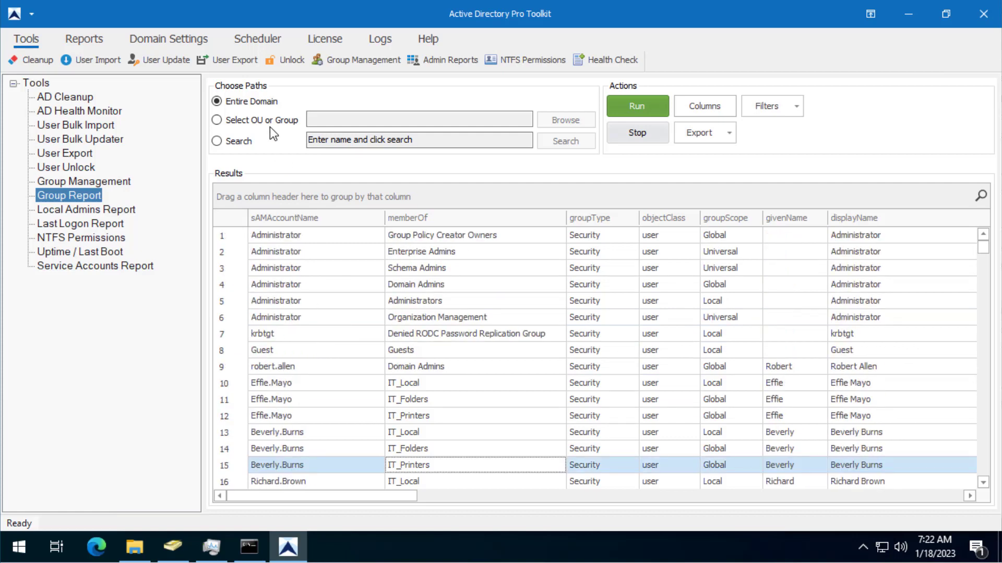
Set the report scope to the Management OU under ADPRO Groups.
{"action": "left_click", "coordinate": [234, 124]}
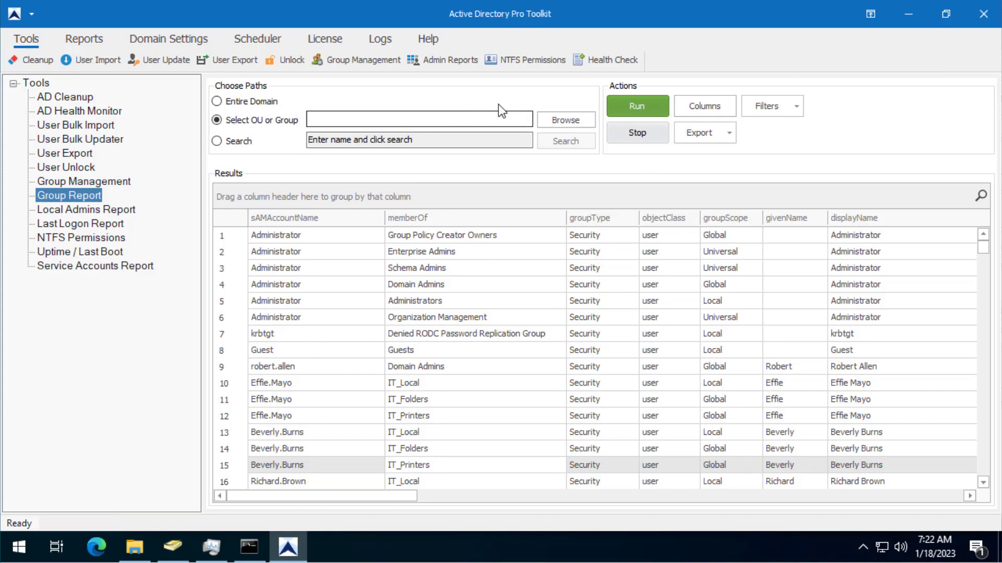
{"action": "left_click", "coordinate": [314, 119]}
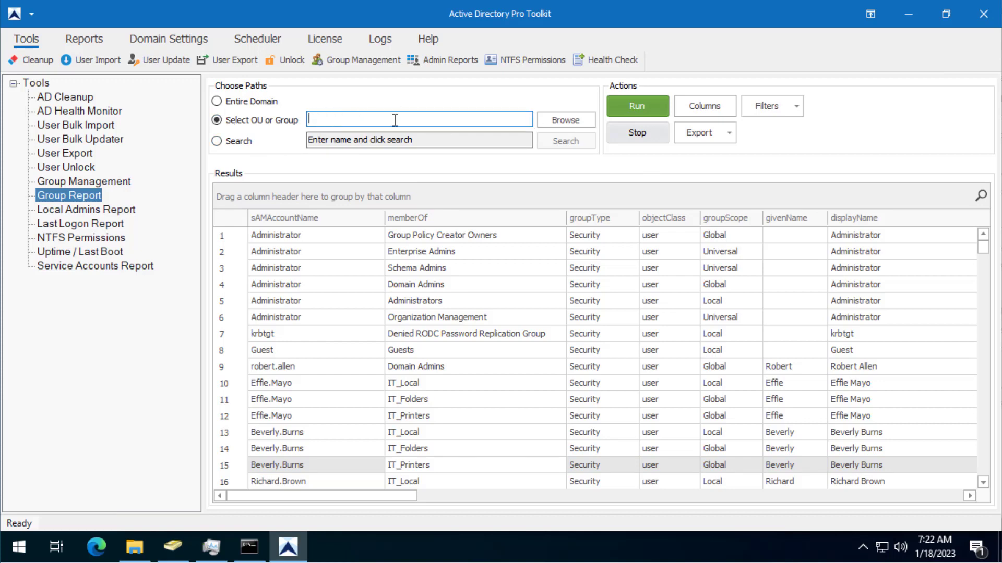
{"action": "left_click", "coordinate": [561, 119]}
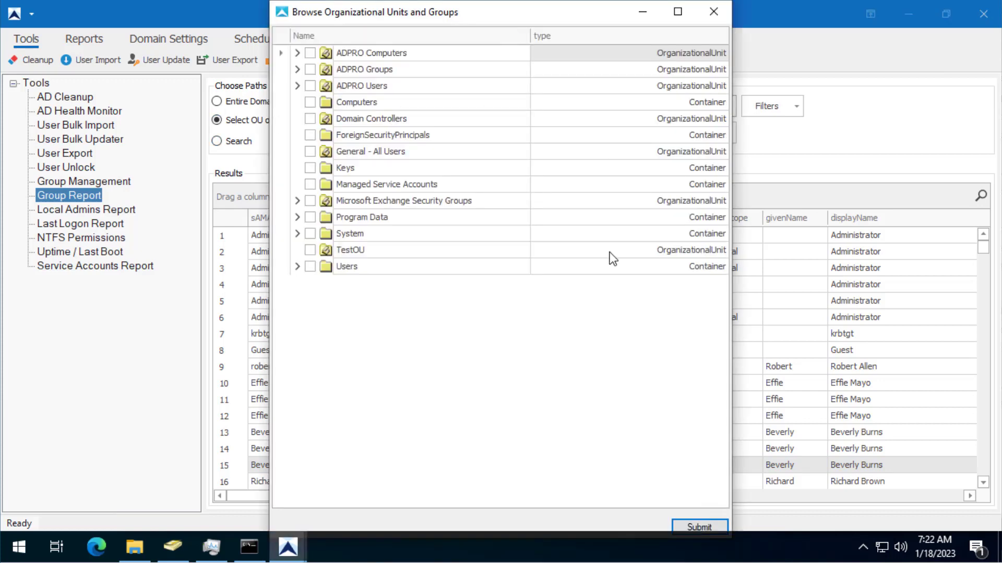
{"action": "left_click", "coordinate": [297, 69]}
{"action": "scroll", "coordinate": [497, 293], "scroll_direction": "down", "scroll_amount": 10}
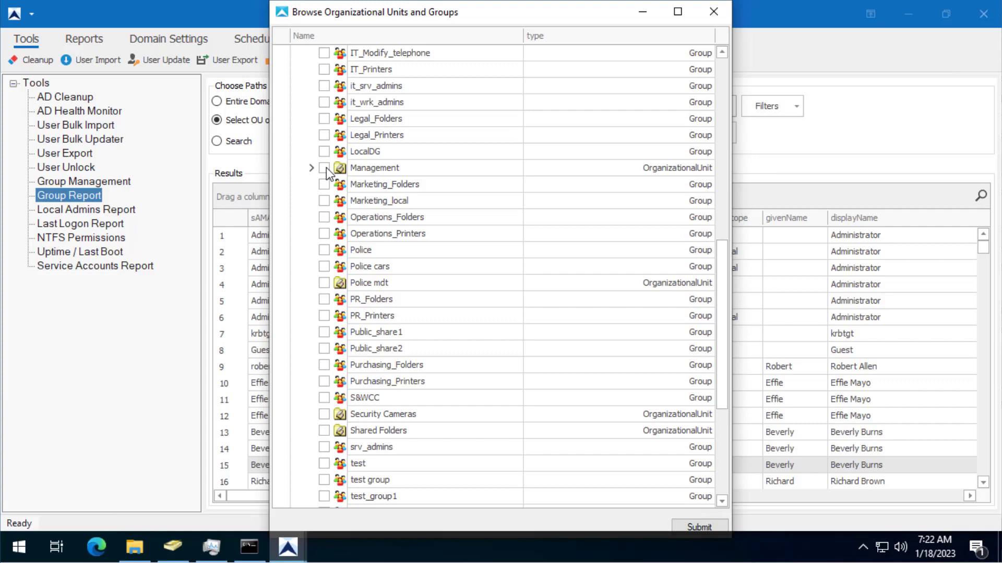
{"action": "left_click", "coordinate": [689, 528]}
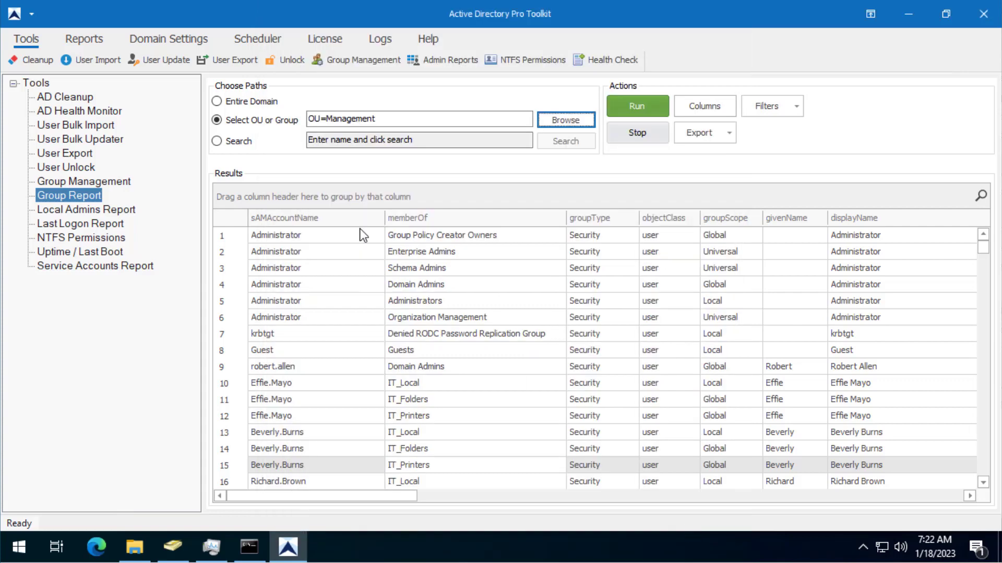
Run the report and review the Management_Printers and Management_Folders membership rows.
{"action": "left_click", "coordinate": [646, 108]}
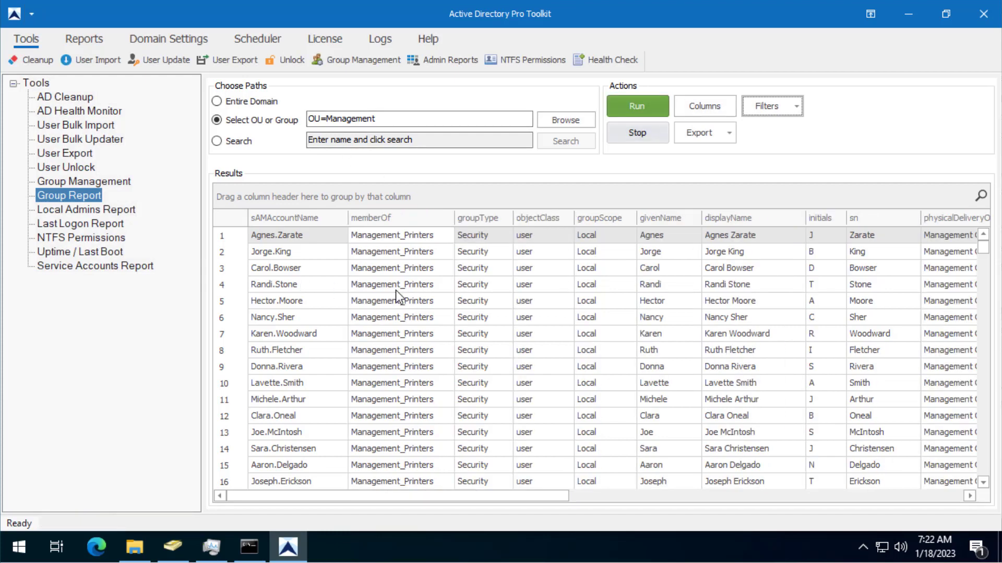
{"action": "left_click", "coordinate": [400, 301]}
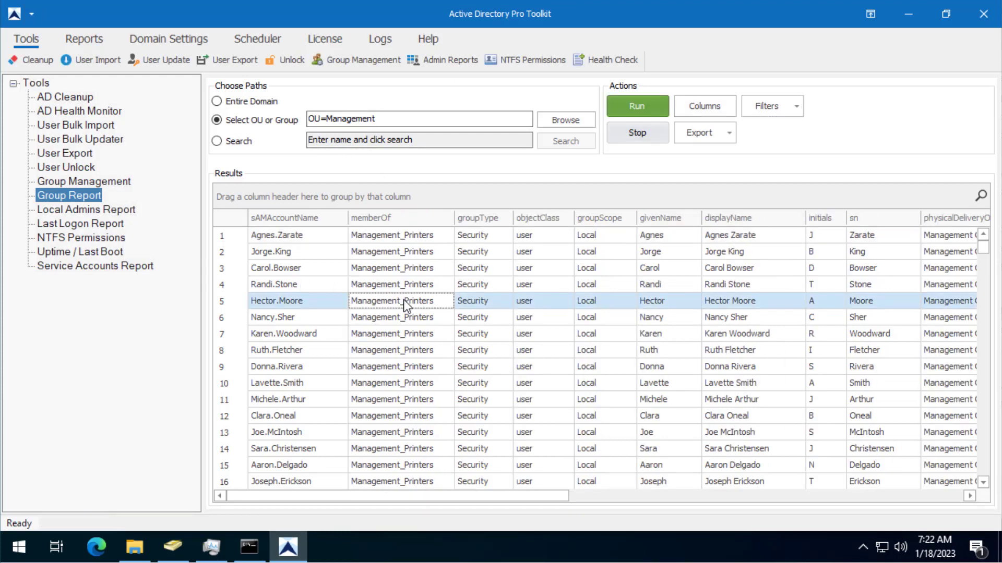
{"action": "left_click", "coordinate": [399, 246]}
{"action": "scroll", "coordinate": [403, 266], "scroll_direction": "down", "scroll_amount": 4}
{"action": "scroll", "coordinate": [406, 271], "scroll_direction": "down", "scroll_amount": 11}
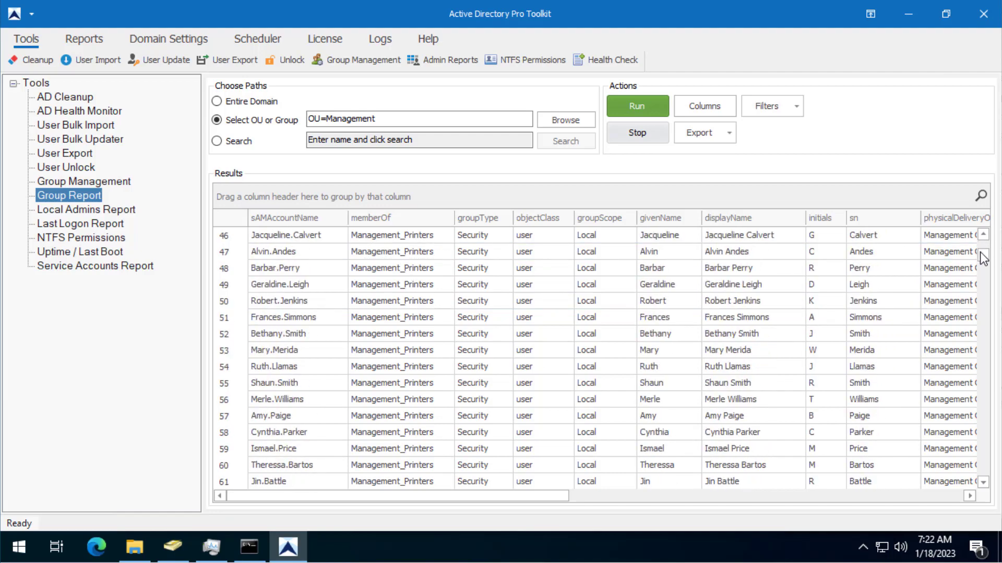
{"action": "left_click_drag", "start_coordinate": [979, 281], "coordinate": [983, 309]}
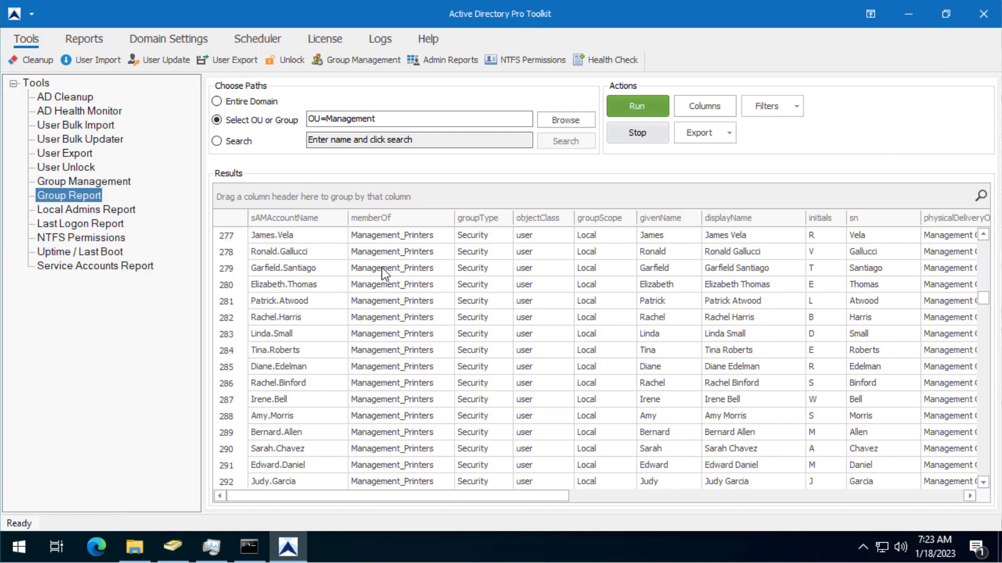
Export the Management report results as a CSV file named groups.
{"action": "left_click", "coordinate": [719, 139]}
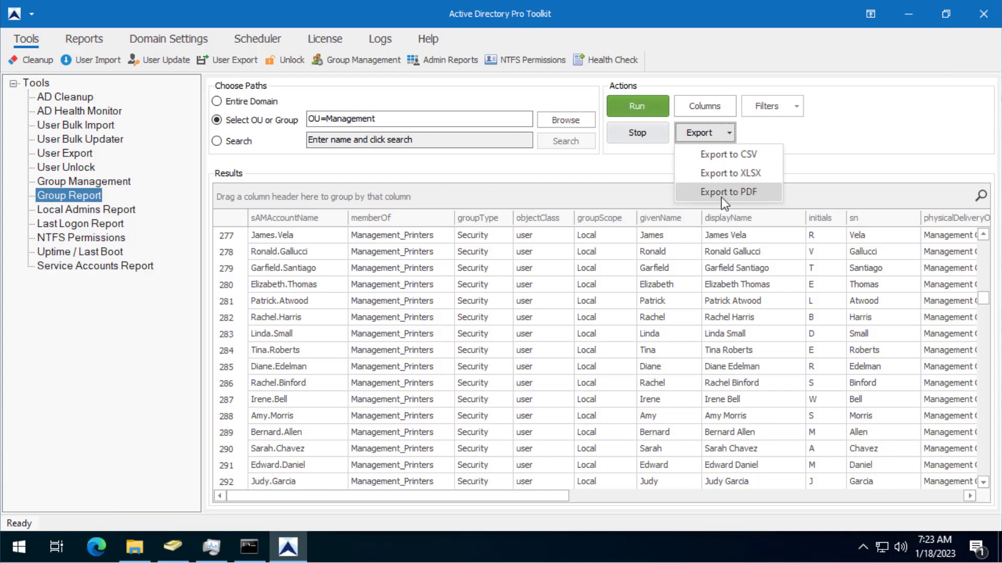
{"action": "left_click", "coordinate": [750, 155]}
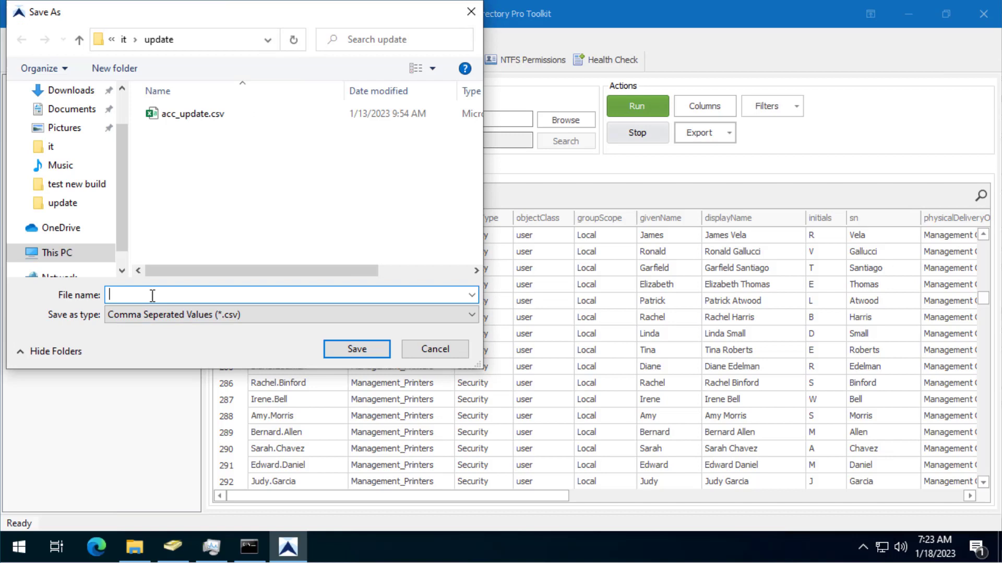
{"action": "type", "text": "groups"}
{"action": "left_click", "coordinate": [353, 347]}
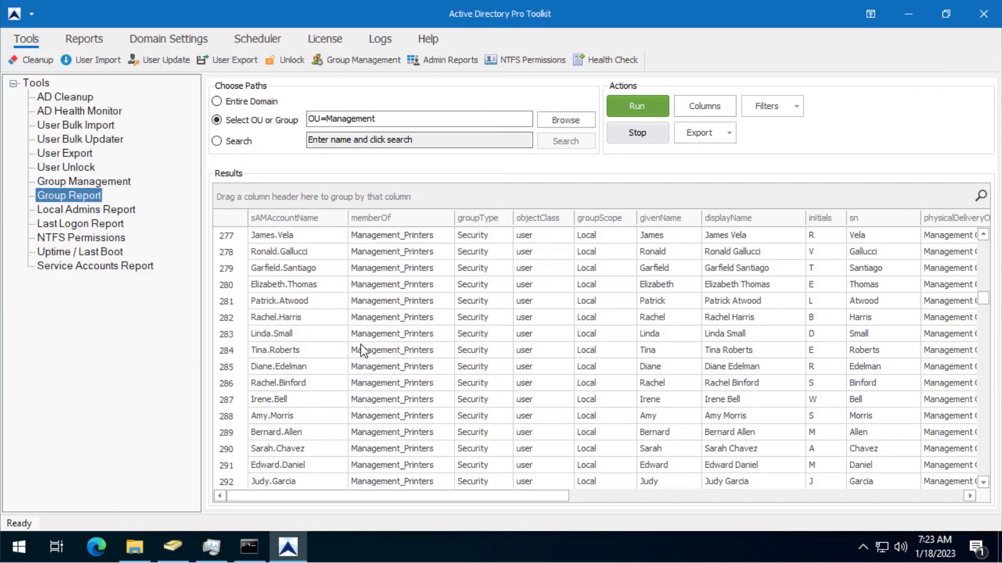
Minimize the toolkit, Active Directory Users and Computers, Command Prompt and Task Manager.
{"action": "left_click", "coordinate": [907, 14]}
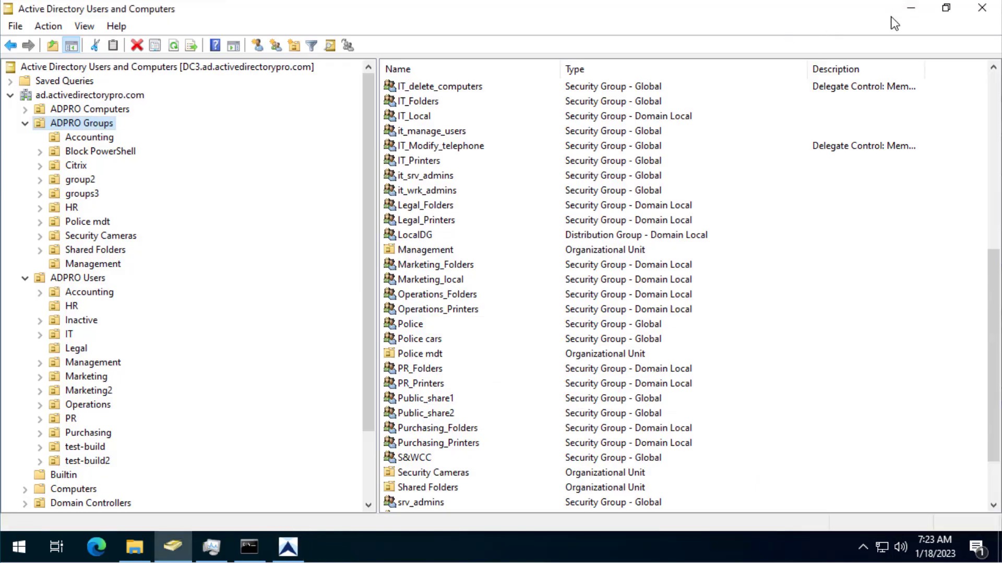
{"action": "left_click", "coordinate": [910, 8]}
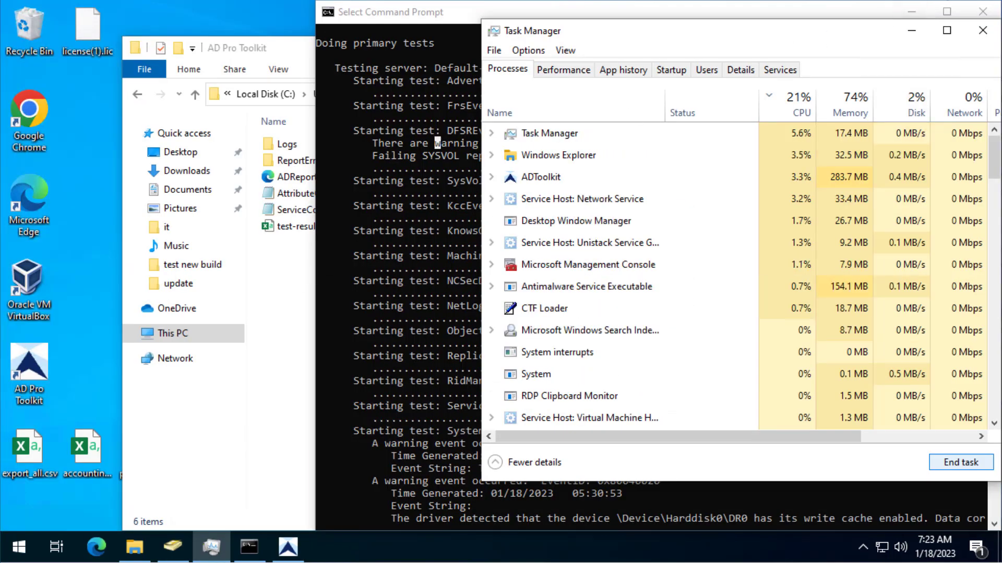
{"action": "left_click", "coordinate": [913, 14]}
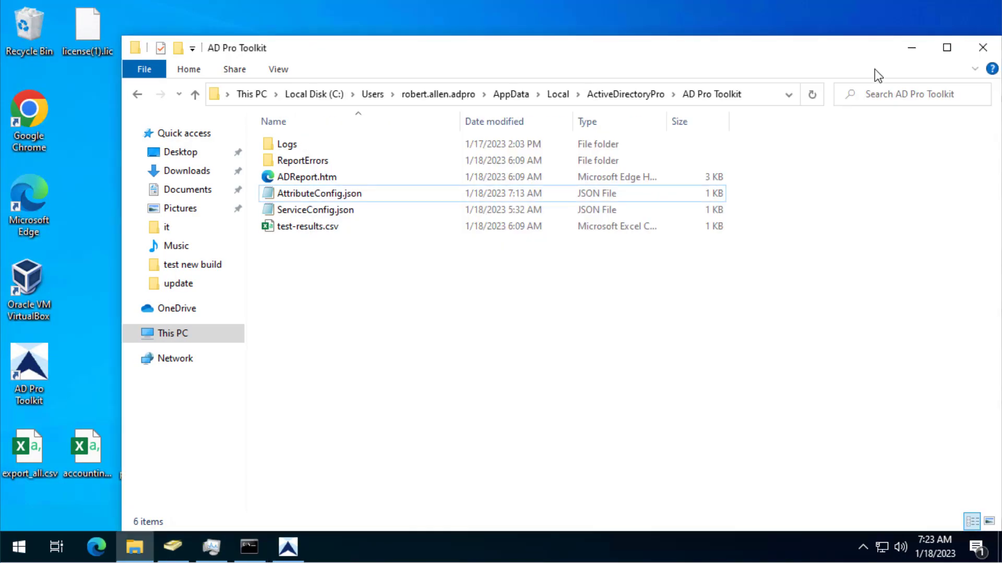
Open groups.csv in Excel and autofit column B so full memberOf group names show.
{"action": "left_click", "coordinate": [919, 50]}
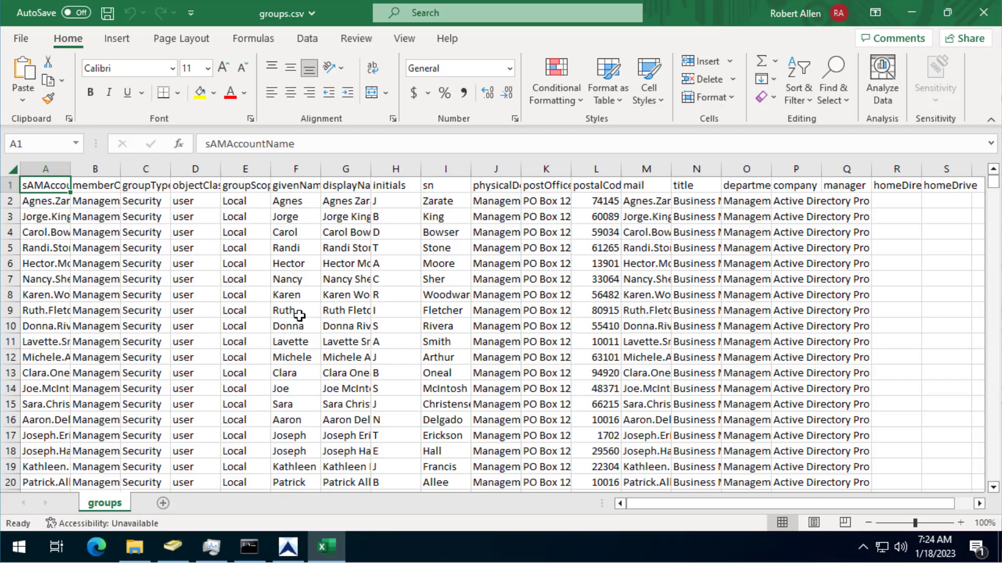
{"action": "left_click", "coordinate": [114, 232]}
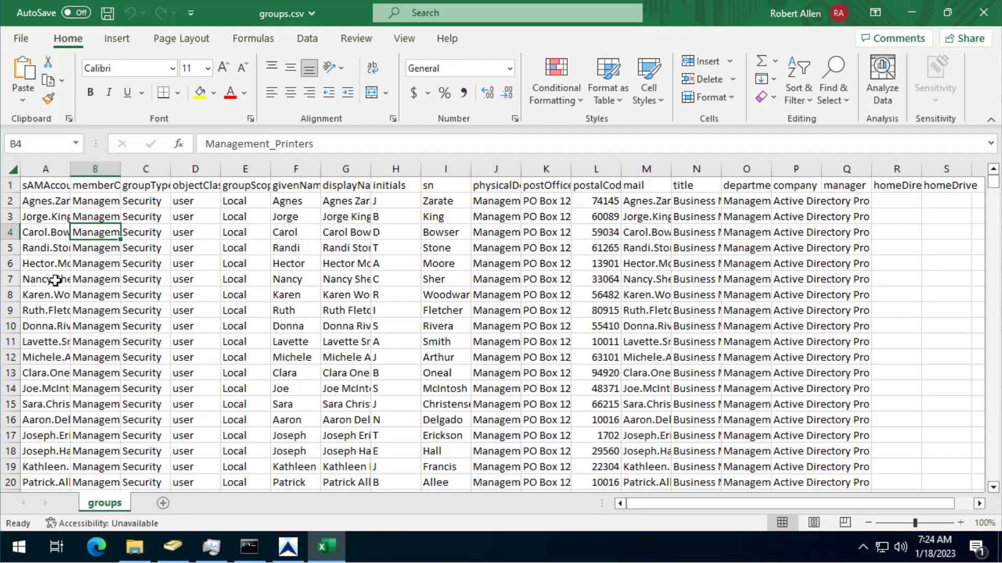
{"action": "left_click", "coordinate": [56, 280]}
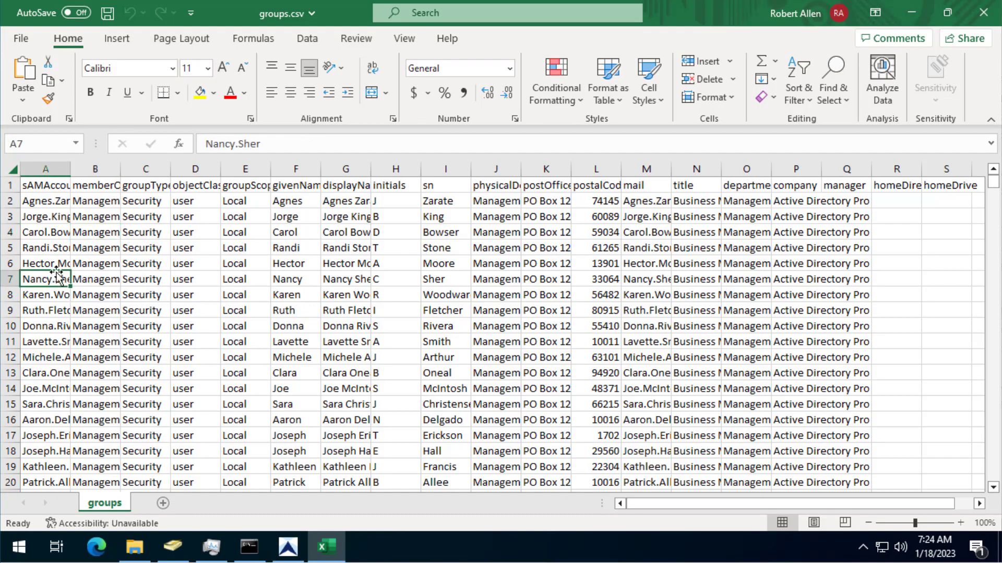
{"action": "double_click", "coordinate": [120, 169]}
{"action": "left_click", "coordinate": [140, 247]}
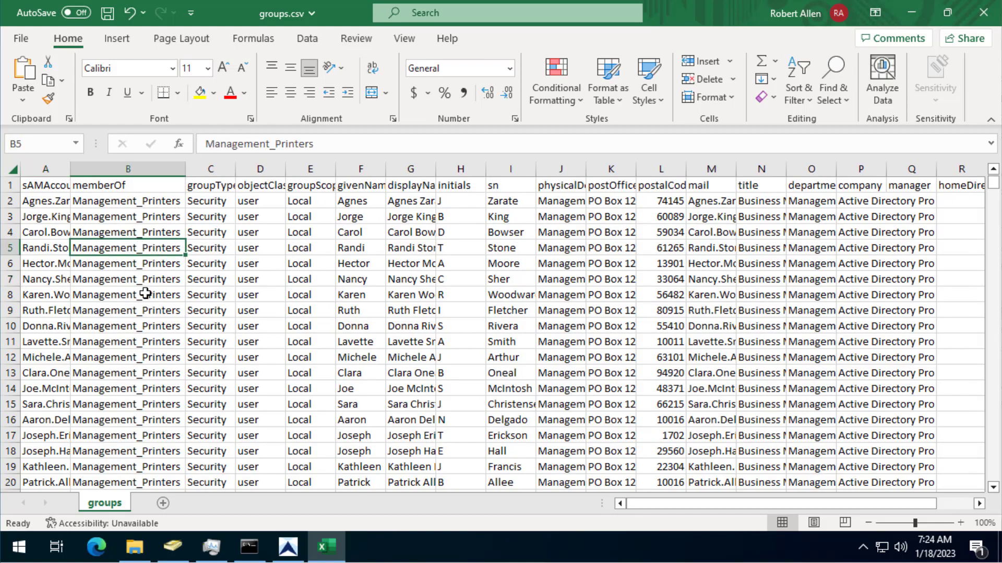
{"action": "scroll", "coordinate": [143, 290], "scroll_direction": "down", "scroll_amount": 20}
{"action": "scroll", "coordinate": [142, 311], "scroll_direction": "down", "scroll_amount": 7}
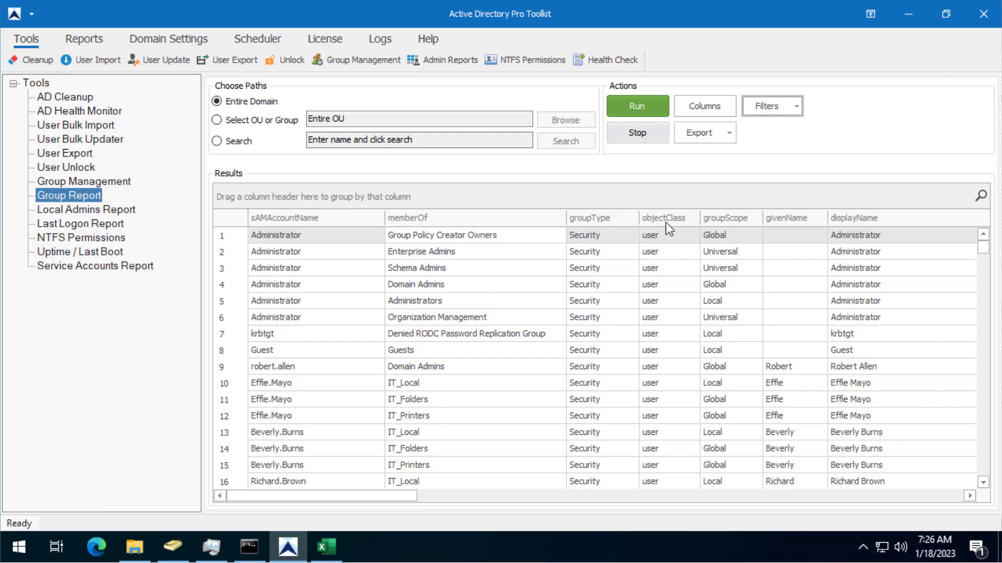
Sort by objectClass ascending and keep only rows whose objectClass is group.
{"action": "left_click", "coordinate": [688, 217]}
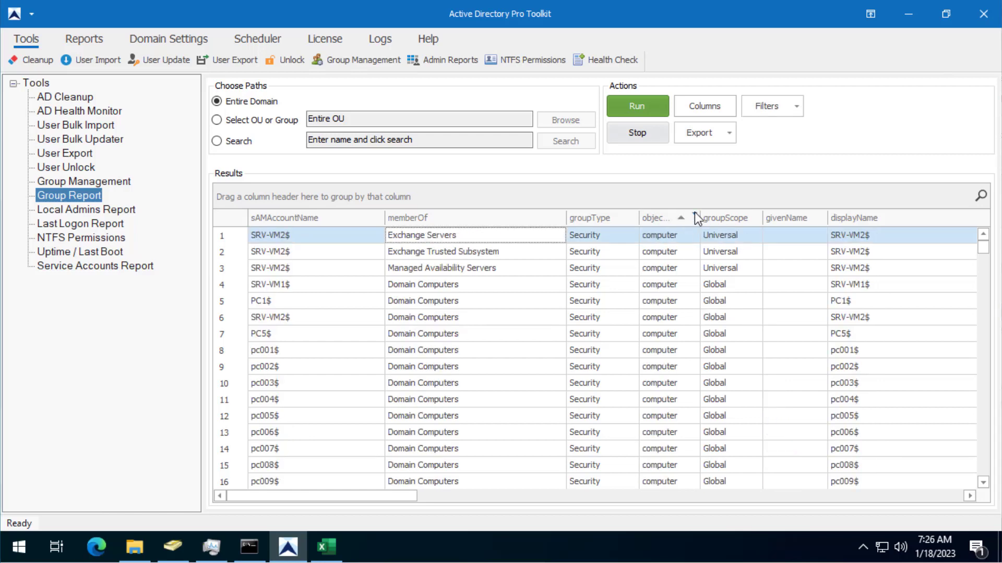
{"action": "left_click", "coordinate": [695, 215]}
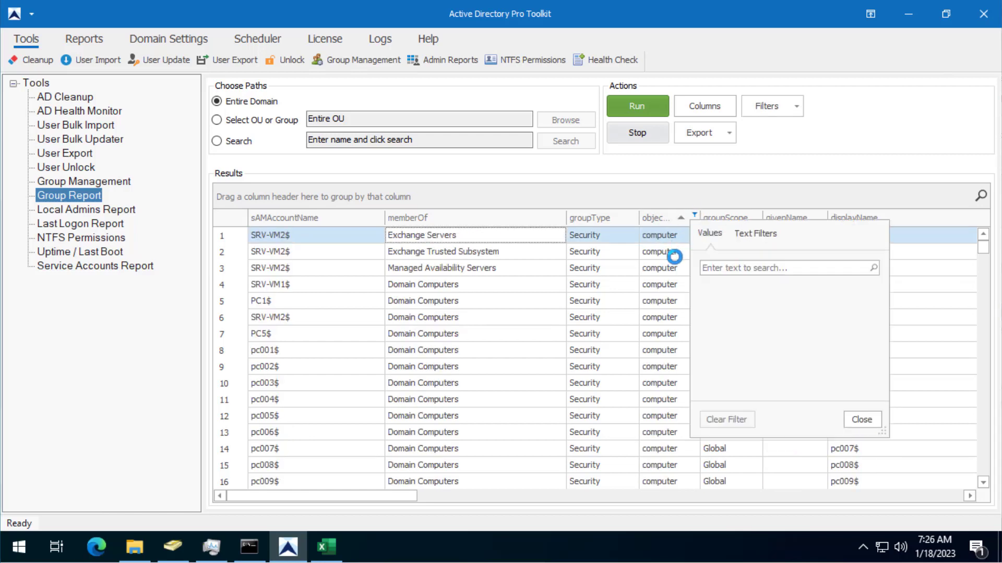
{"action": "left_click", "coordinate": [707, 317]}
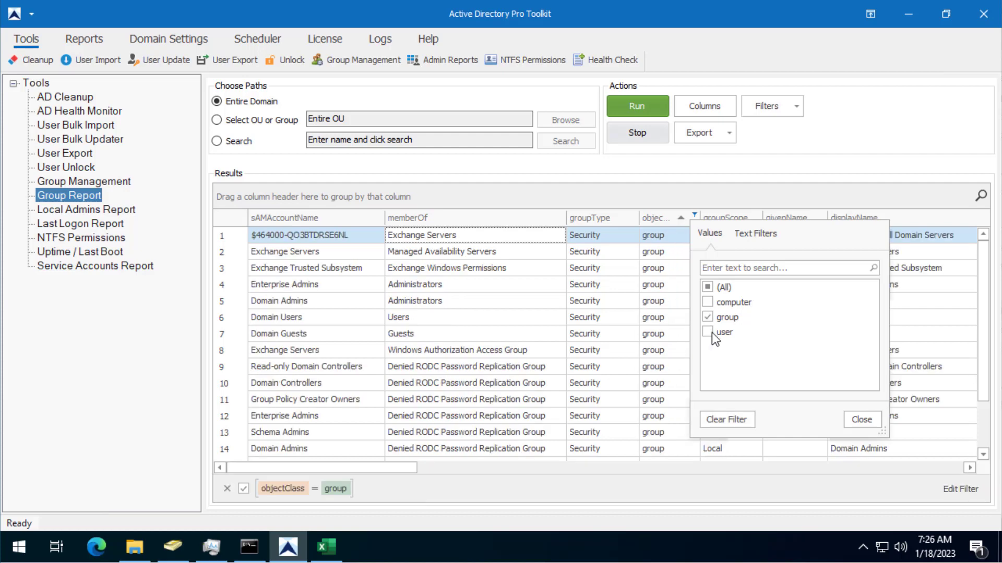
{"action": "left_click", "coordinate": [860, 420]}
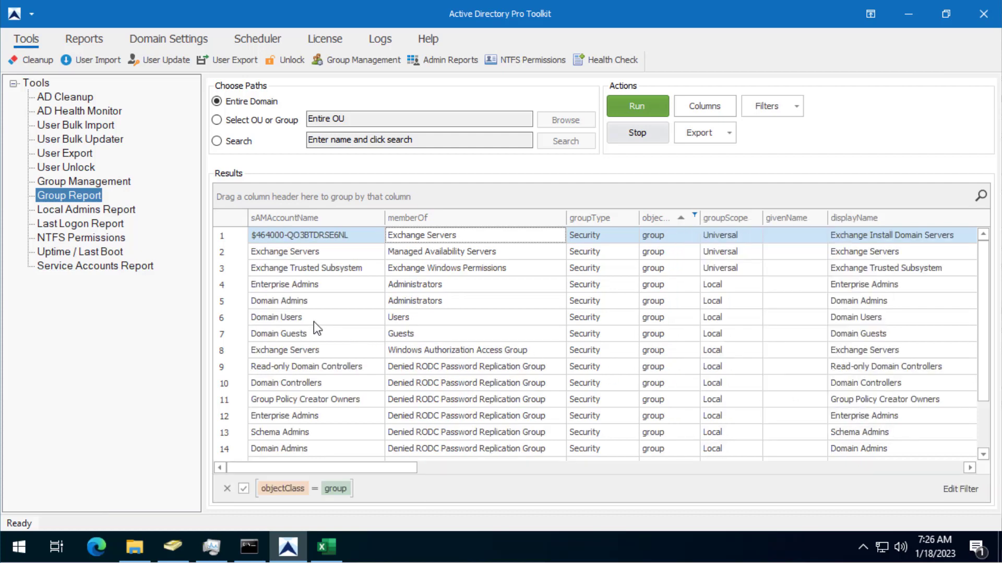
Review the nested HR_local and Accounting_Local group membership rows.
{"action": "scroll", "coordinate": [315, 322], "scroll_direction": "down", "scroll_amount": 1}
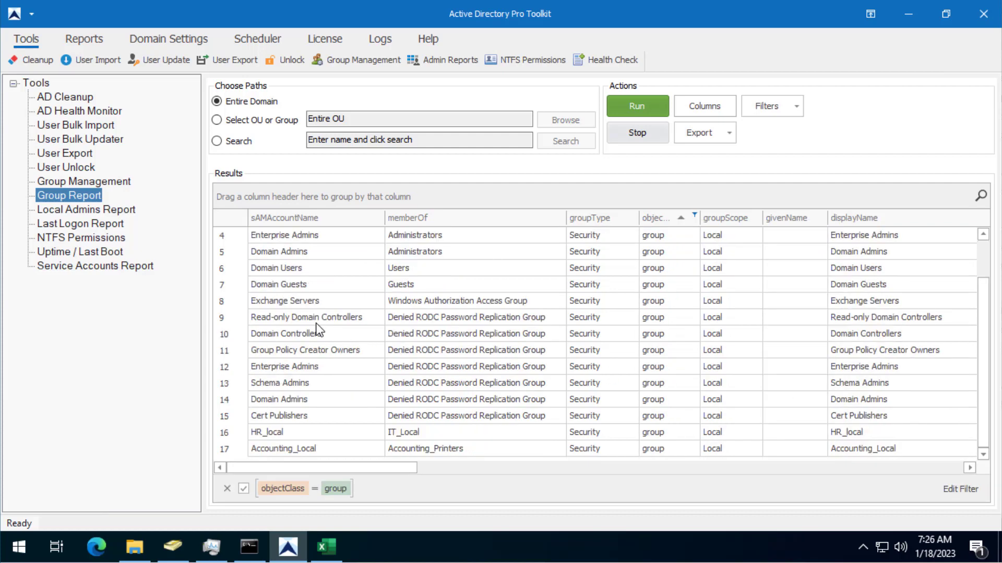
{"action": "left_click", "coordinate": [286, 434]}
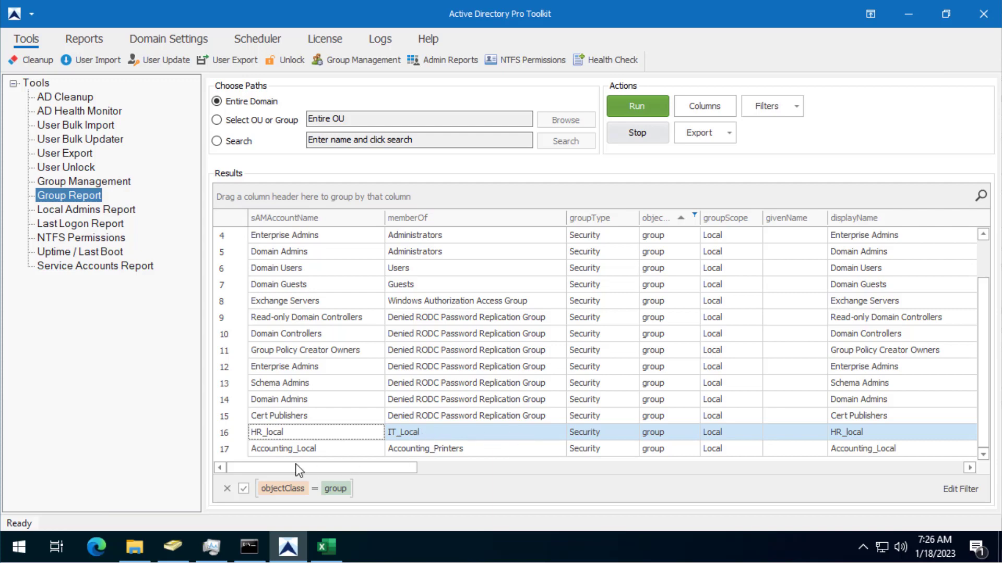
{"action": "left_click", "coordinate": [275, 452]}
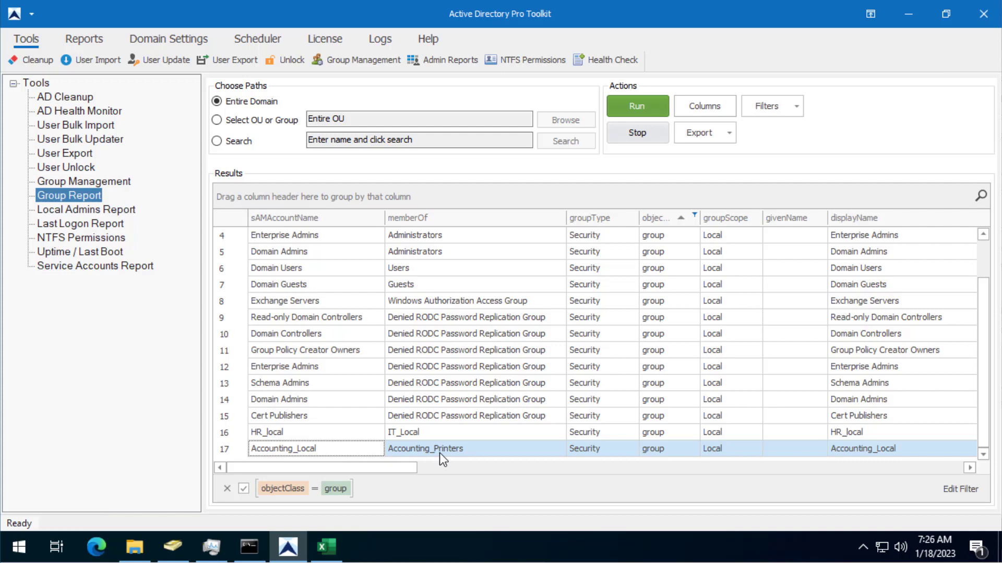
{"action": "scroll", "coordinate": [430, 408], "scroll_direction": "up", "scroll_amount": 1}
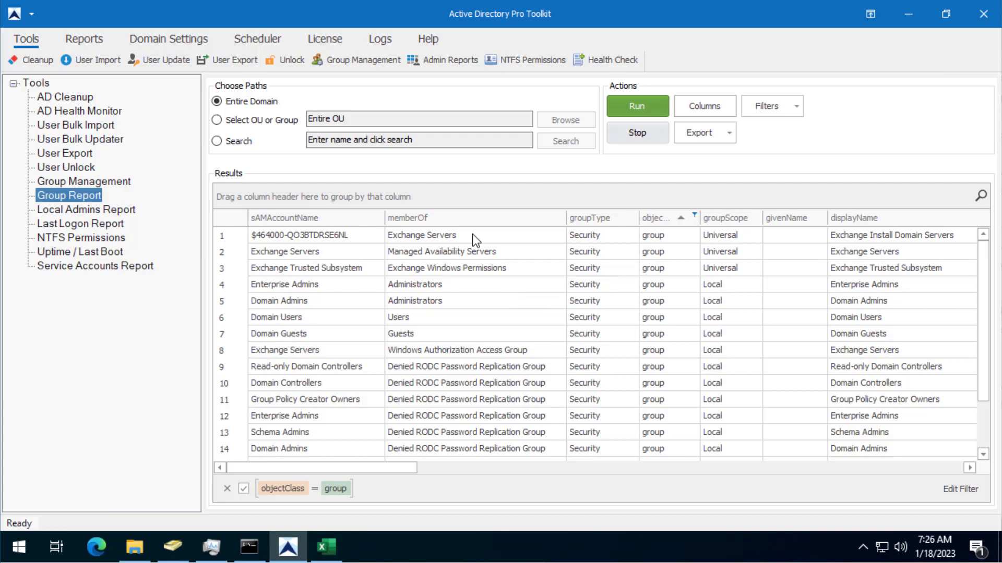
Clear the objectClass group filter so all objects show again.
{"action": "left_click", "coordinate": [695, 215]}
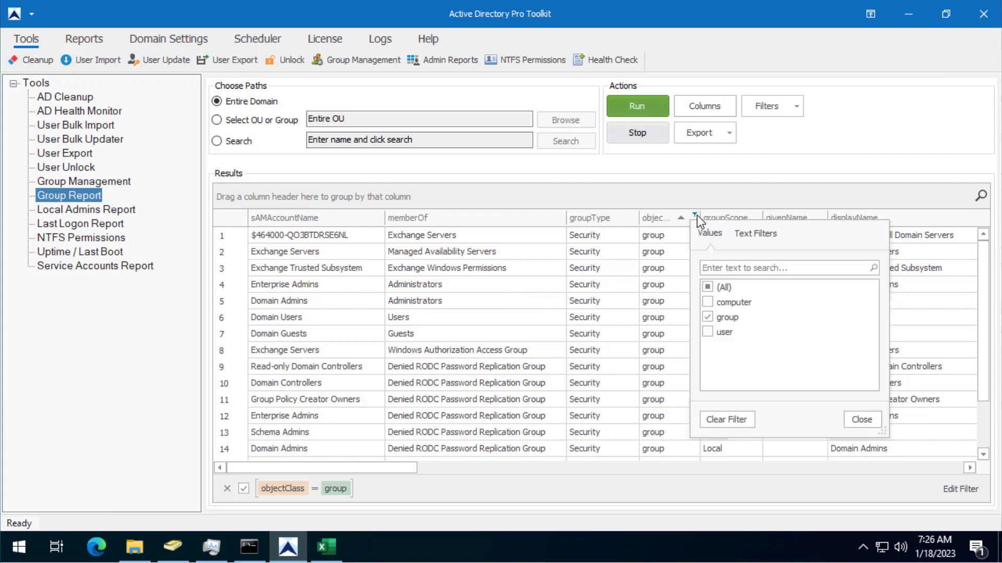
{"action": "left_click", "coordinate": [708, 318]}
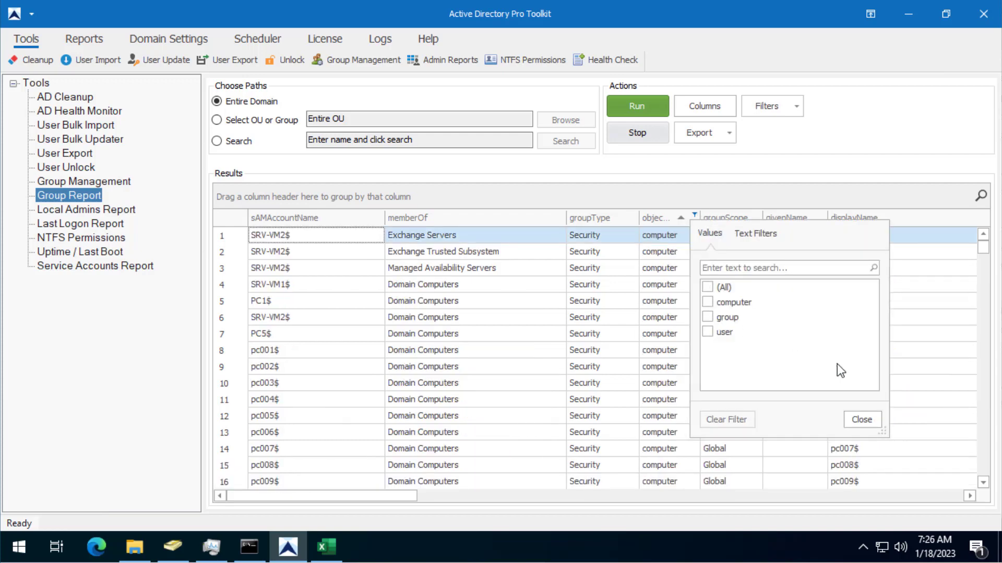
{"action": "left_click", "coordinate": [862, 419]}
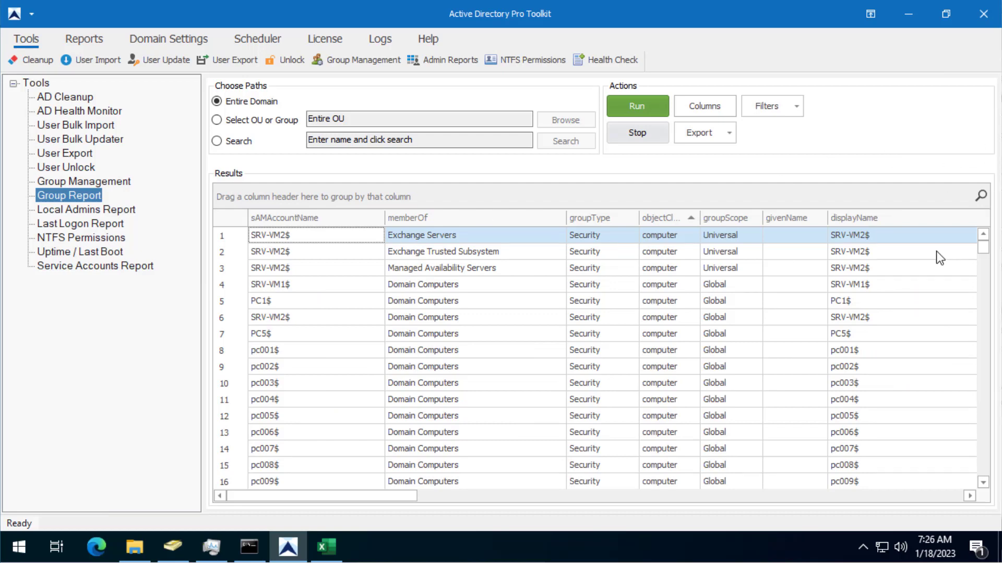
Search the results grid for a specific user's account name.
{"action": "left_click", "coordinate": [980, 195]}
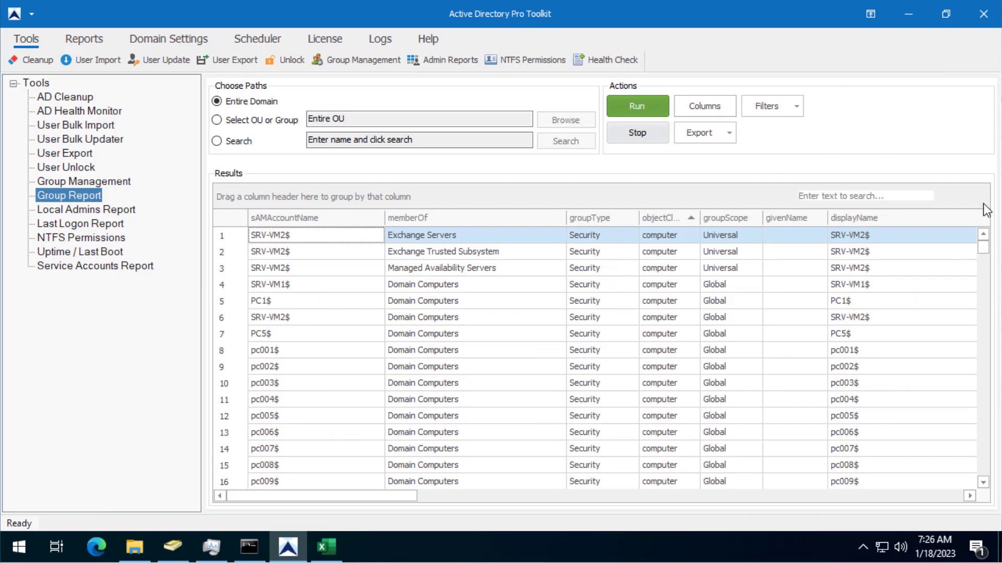
{"action": "left_click", "coordinate": [892, 199]}
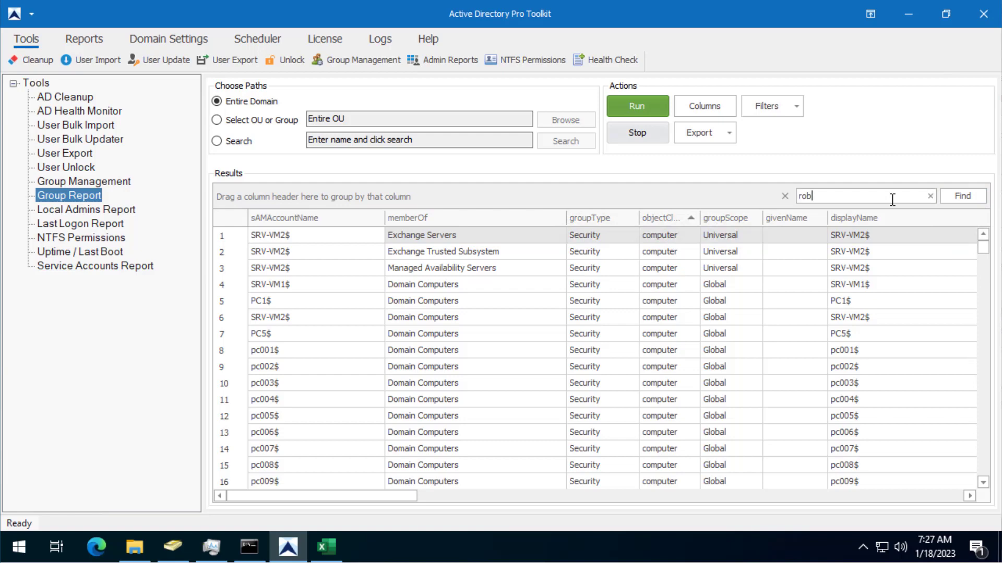
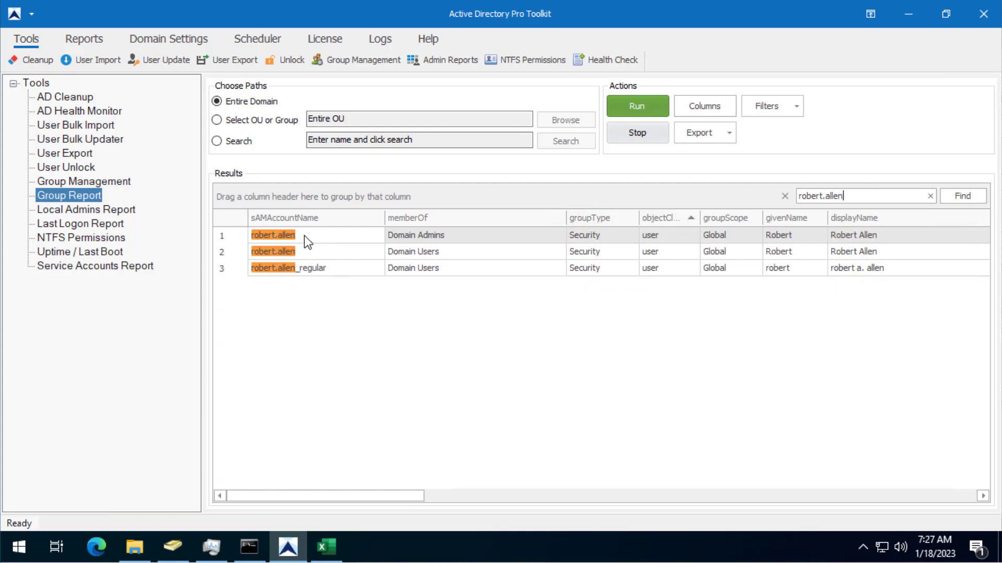
Review that user's matching rows, showing Domain Admins and Domain Users memberships.
{"action": "left_click", "coordinate": [305, 238]}
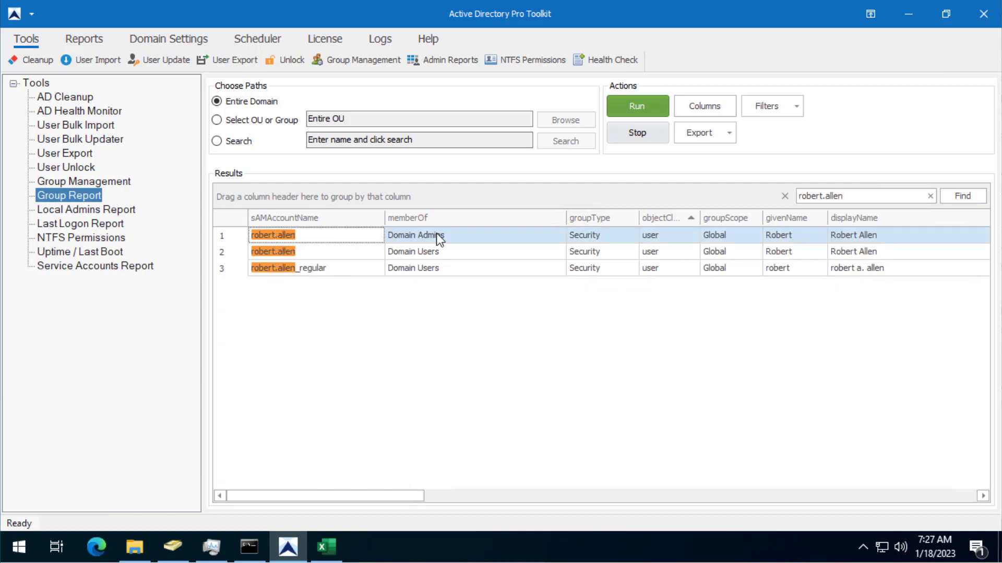
{"action": "left_click", "coordinate": [449, 236]}
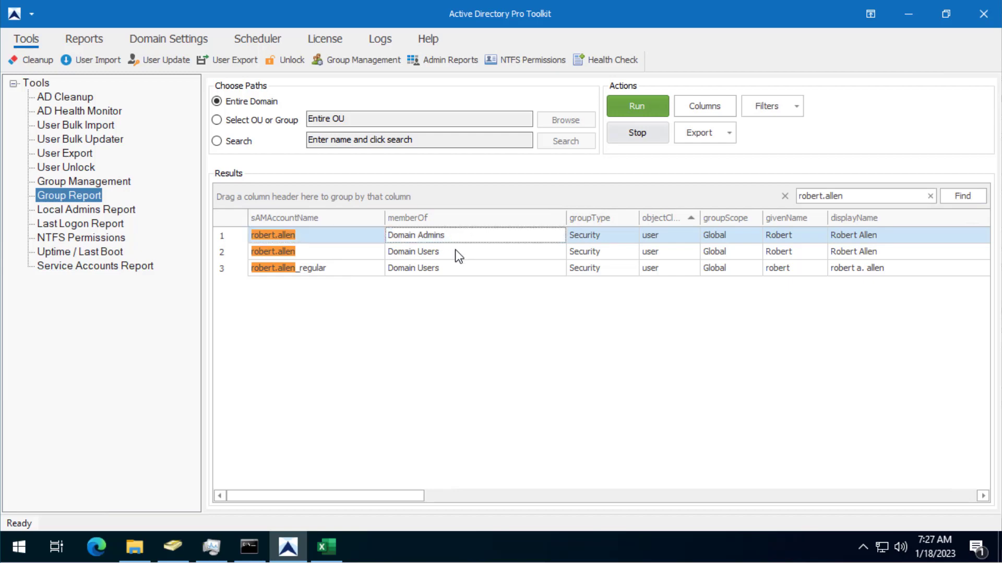
{"action": "left_click", "coordinate": [455, 249]}
{"action": "left_click", "coordinate": [455, 268]}
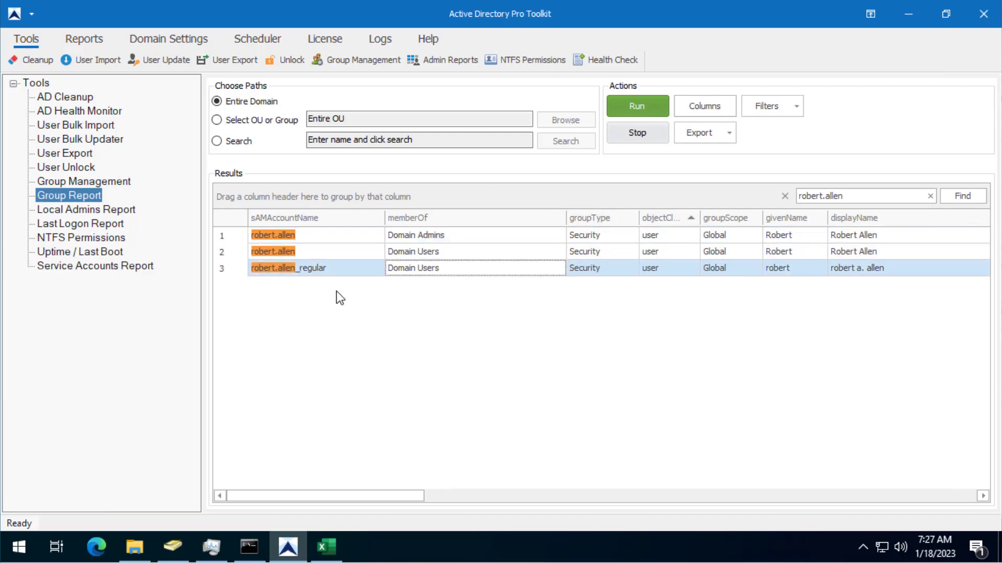
{"action": "left_click", "coordinate": [862, 195]}
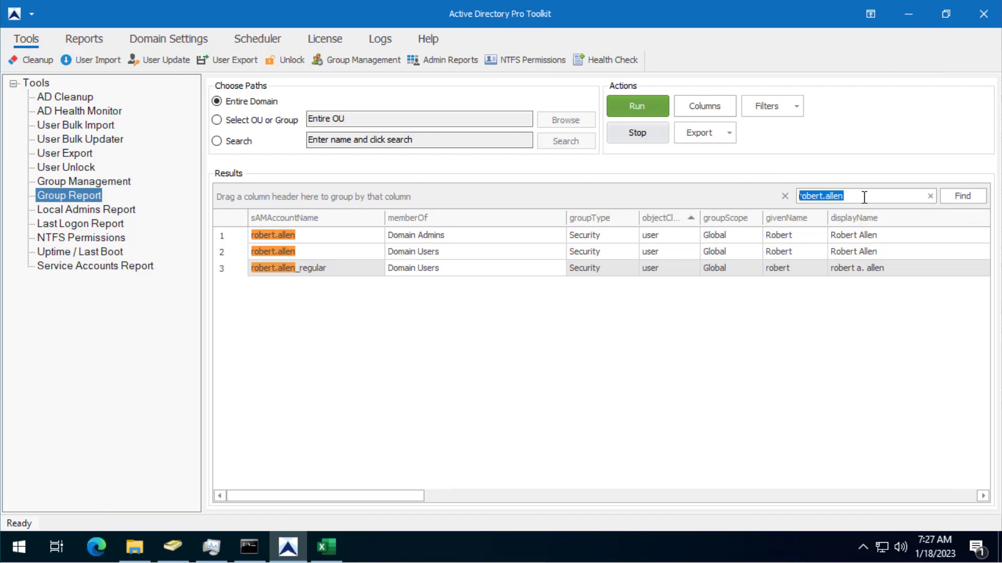
Change the search term to 'domain admins'.
{"action": "left_click", "coordinate": [866, 196]}
{"action": "left_click_drag", "start_coordinate": [842, 197], "coordinate": [786, 202]}
{"action": "type", "text": "domain admins"}
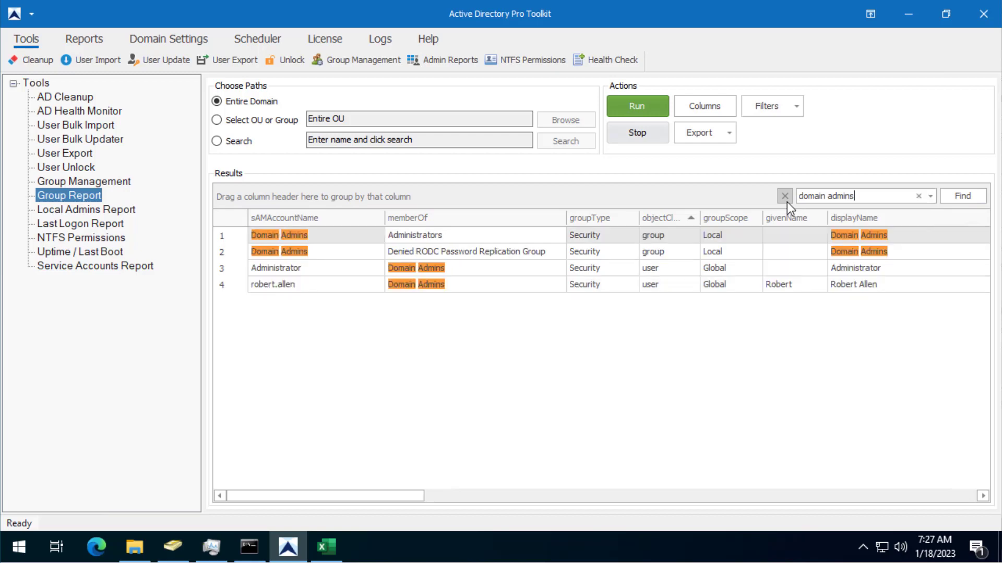
Review the Domain Admins rows, including its Administrator and user member rows.
{"action": "left_click", "coordinate": [309, 237]}
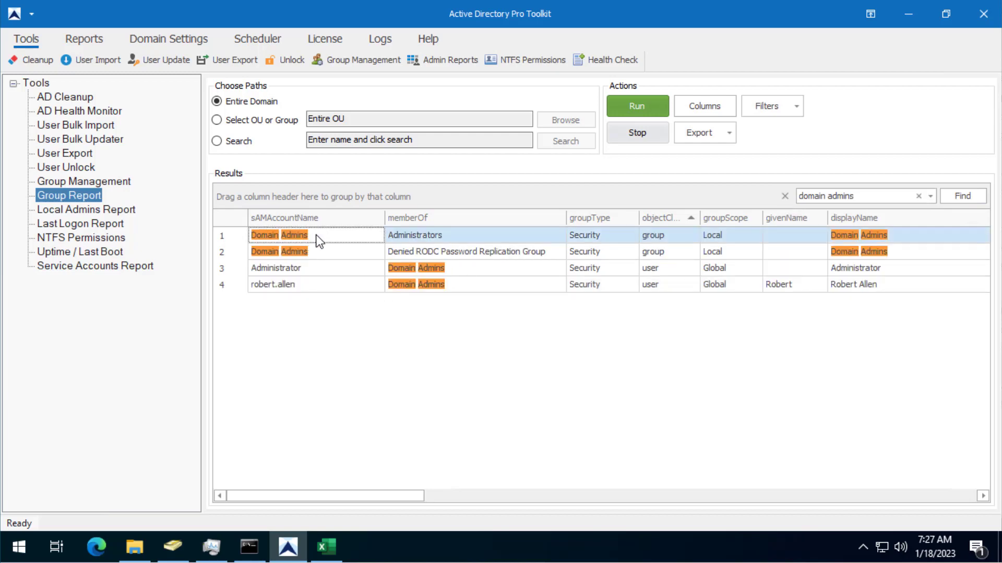
{"action": "left_click", "coordinate": [305, 255]}
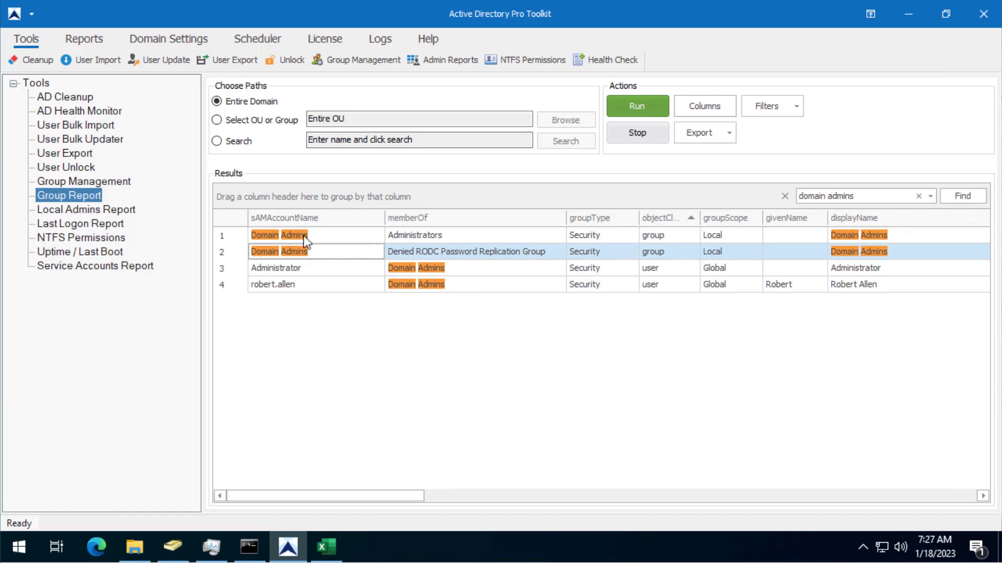
{"action": "left_click", "coordinate": [289, 268]}
{"action": "left_click", "coordinate": [292, 284]}
{"action": "left_click", "coordinate": [290, 268]}
{"action": "left_click", "coordinate": [293, 286]}
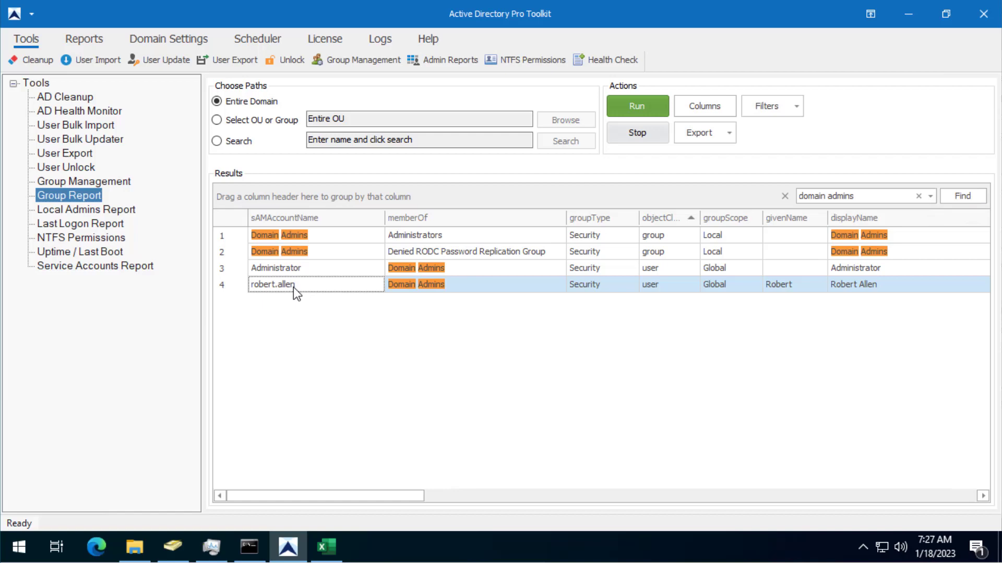
{"action": "left_click", "coordinate": [312, 241]}
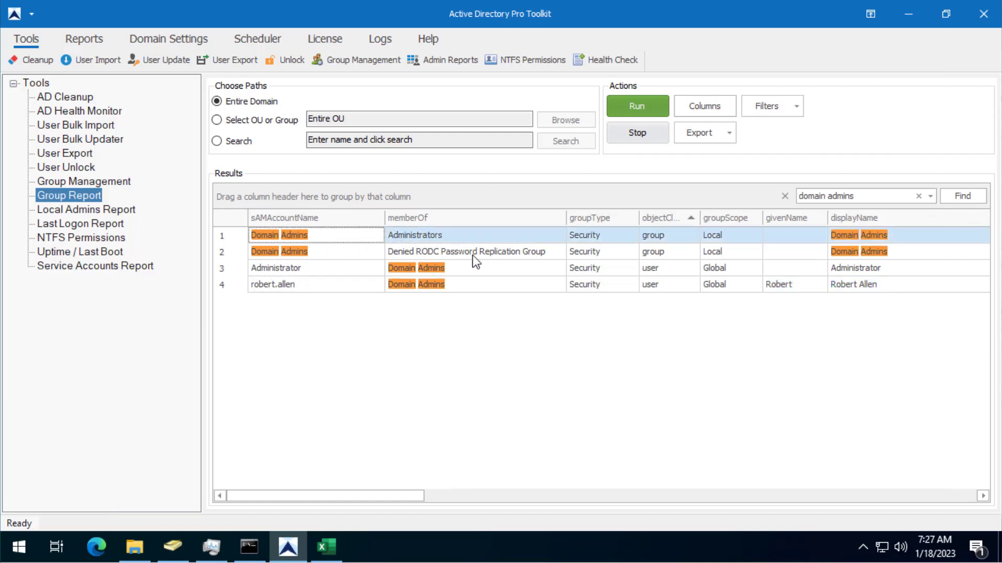
{"action": "left_click", "coordinate": [456, 238]}
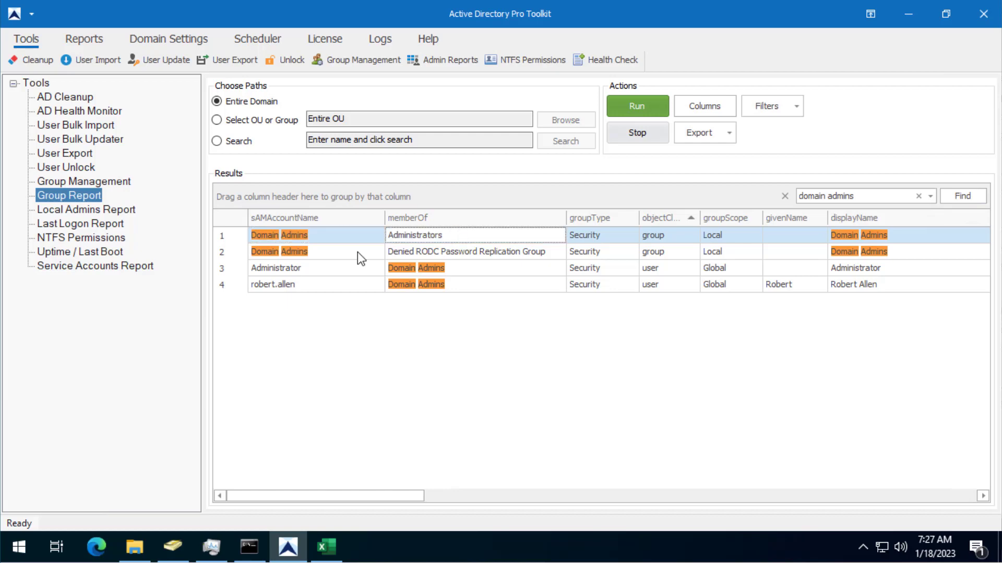
{"action": "left_click", "coordinate": [325, 249]}
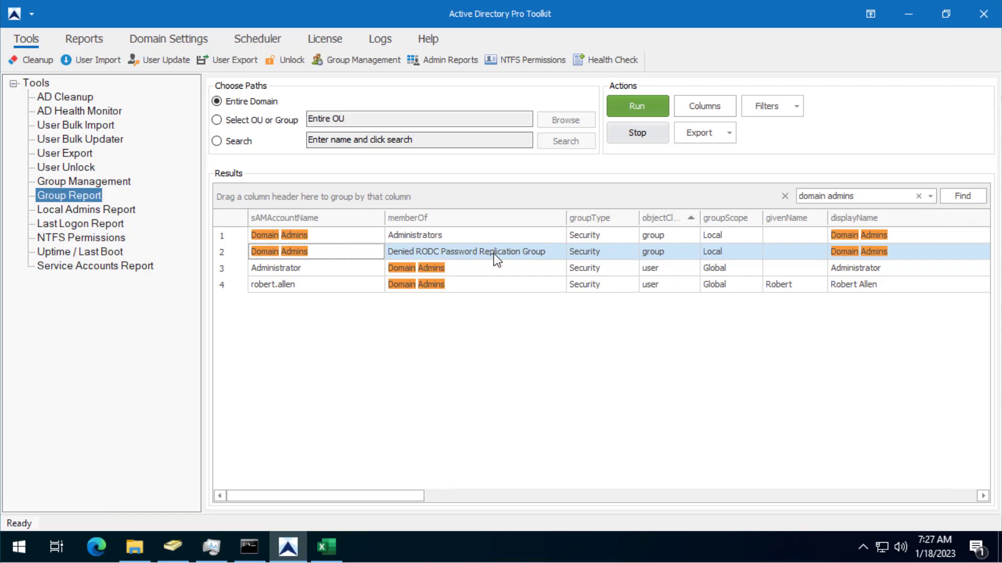
{"action": "left_click_drag", "start_coordinate": [872, 196], "coordinate": [803, 208]}
Search for 'it_local' and scroll through the IT_Local group's members, such as HR_local.
{"action": "type", "text": "it"}
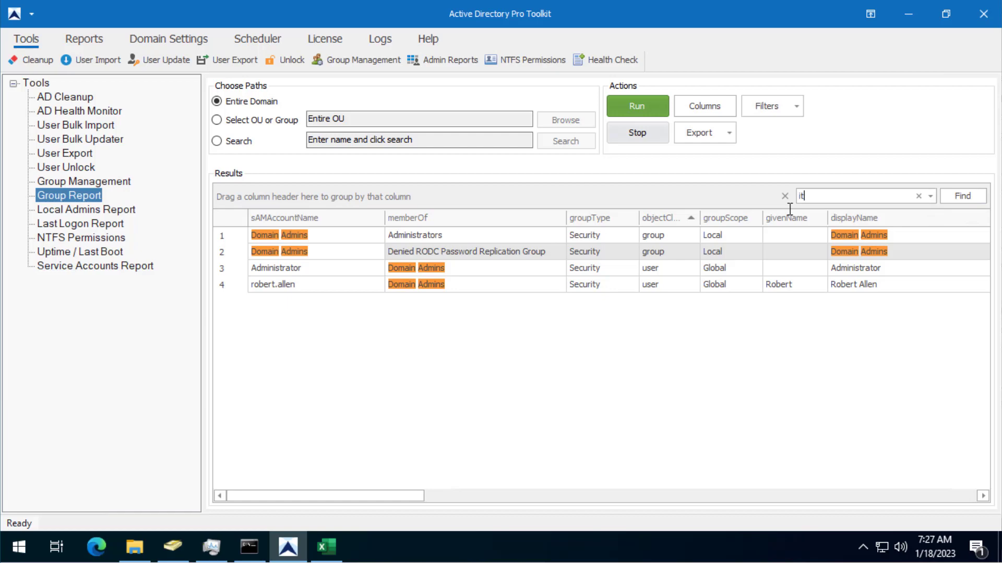
{"action": "type", "text": "_local"}
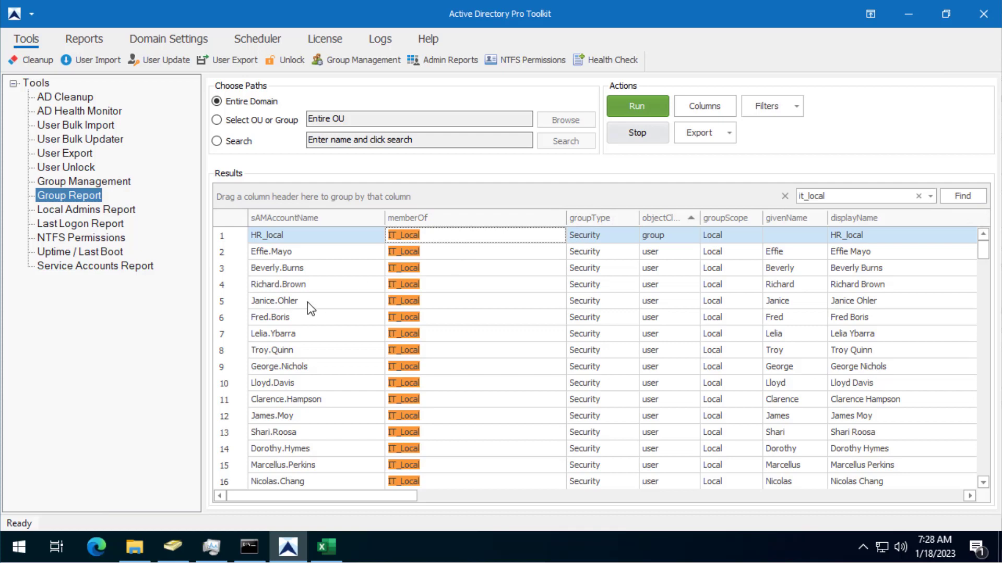
{"action": "scroll", "coordinate": [313, 302], "scroll_direction": "down", "scroll_amount": 5}
{"action": "scroll", "coordinate": [326, 300], "scroll_direction": "down", "scroll_amount": 18}
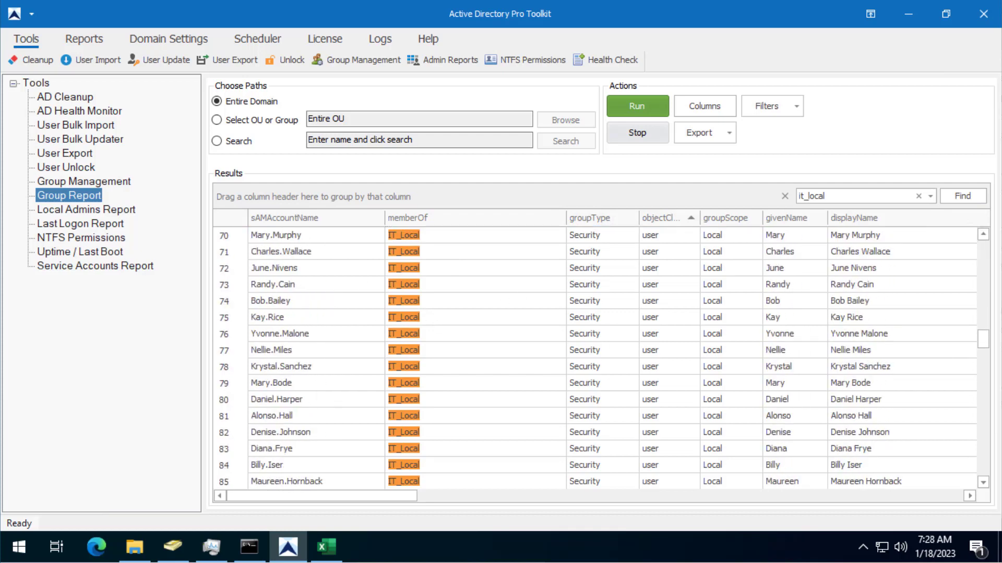
{"action": "left_click", "coordinate": [465, 285]}
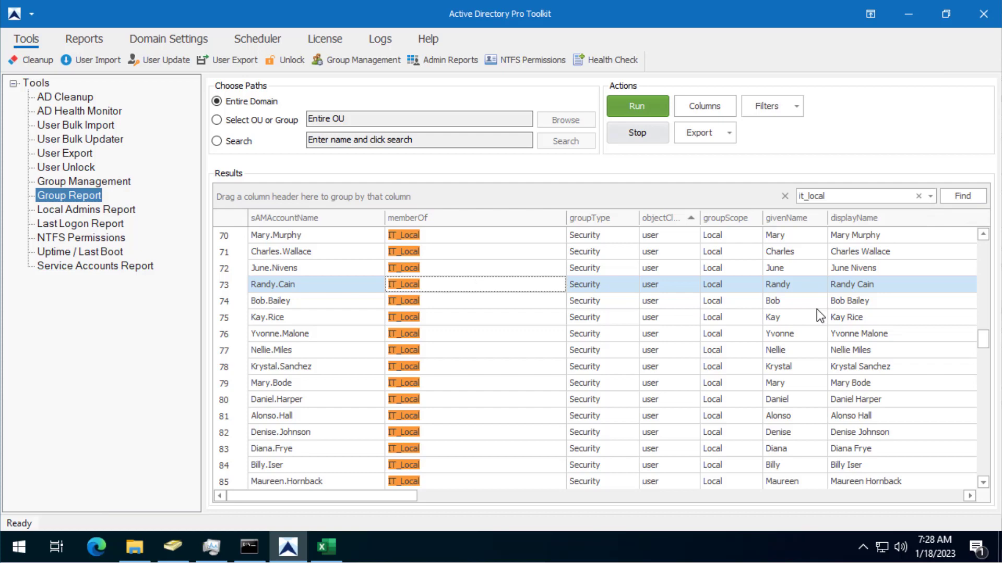
Add the l (city) and st (state) attributes to the selected report columns.
{"action": "left_click", "coordinate": [716, 107]}
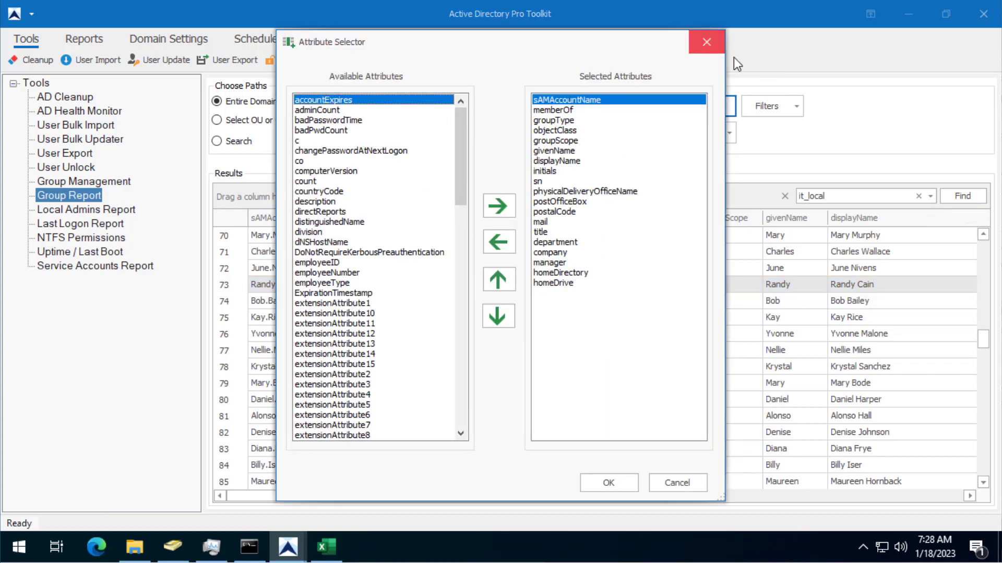
{"action": "left_click", "coordinate": [708, 106]}
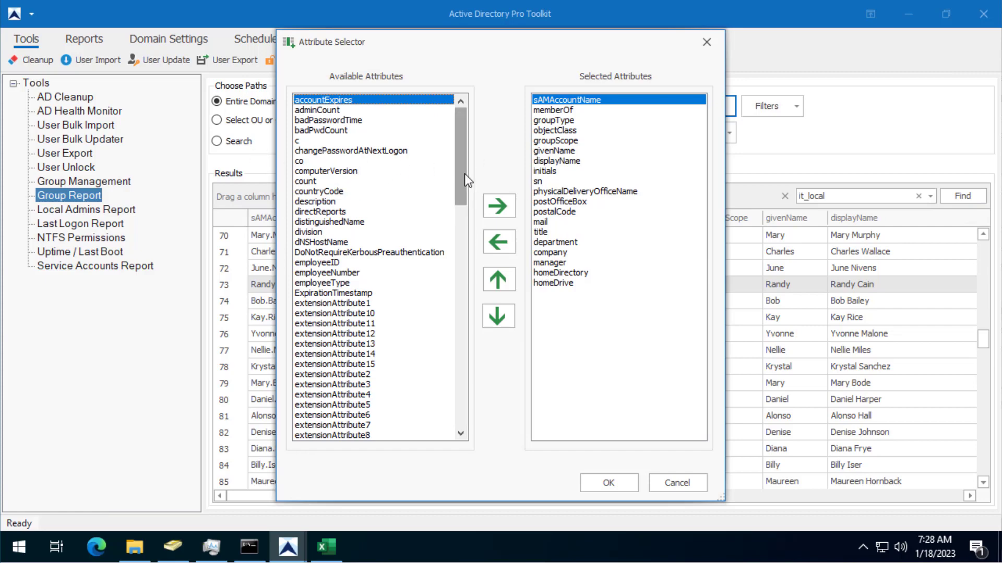
{"action": "left_click_drag", "start_coordinate": [465, 173], "coordinate": [461, 266]}
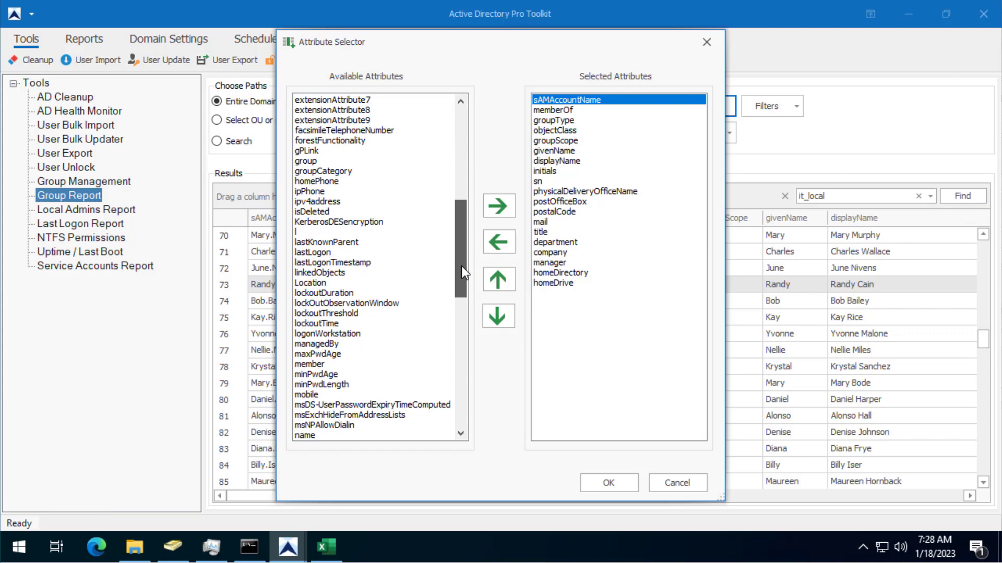
{"action": "left_click", "coordinate": [420, 231]}
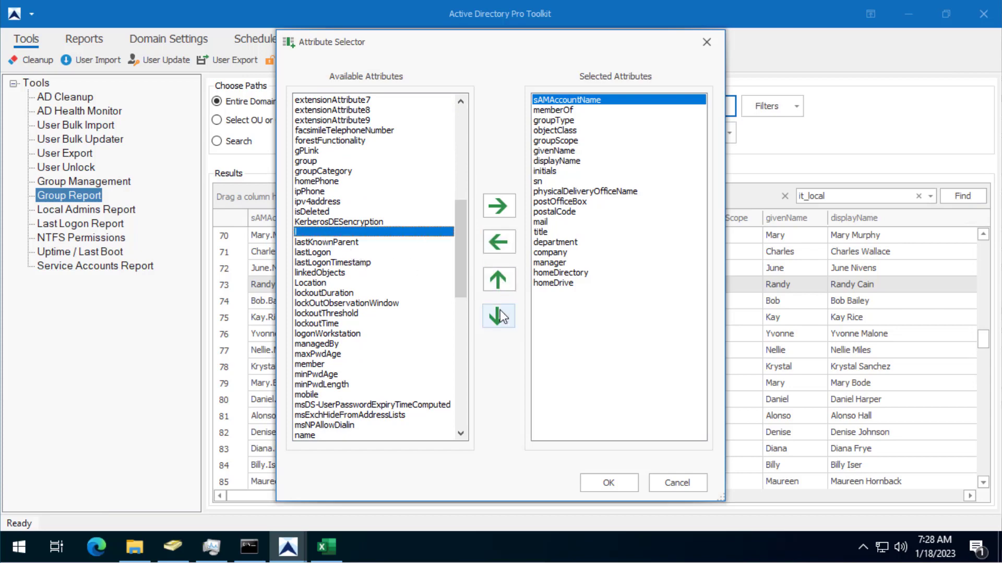
{"action": "left_click", "coordinate": [500, 207]}
{"action": "left_click_drag", "start_coordinate": [456, 225], "coordinate": [466, 381]}
{"action": "scroll", "coordinate": [398, 386], "scroll_direction": "down", "scroll_amount": 2}
{"action": "left_click", "coordinate": [308, 313]}
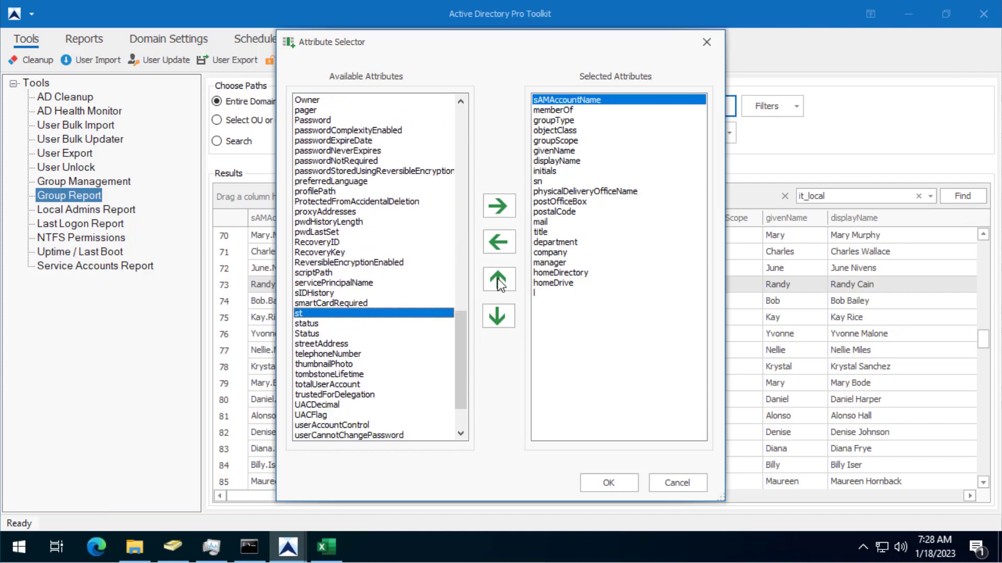
{"action": "left_click", "coordinate": [499, 206]}
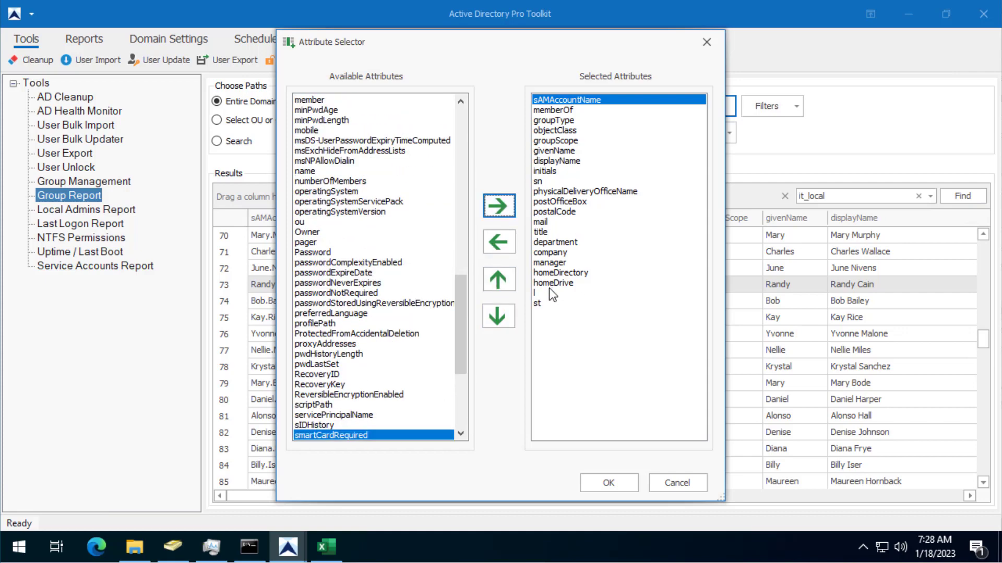
Move l and then st up the column order so they follow memberOf.
{"action": "left_click", "coordinate": [548, 294]}
{"action": "left_click", "coordinate": [498, 279]}
{"action": "left_click", "coordinate": [498, 279]}
{"action": "left_click", "coordinate": [498, 279]}
{"action": "left_click", "coordinate": [499, 280]}
{"action": "left_click", "coordinate": [498, 279]}
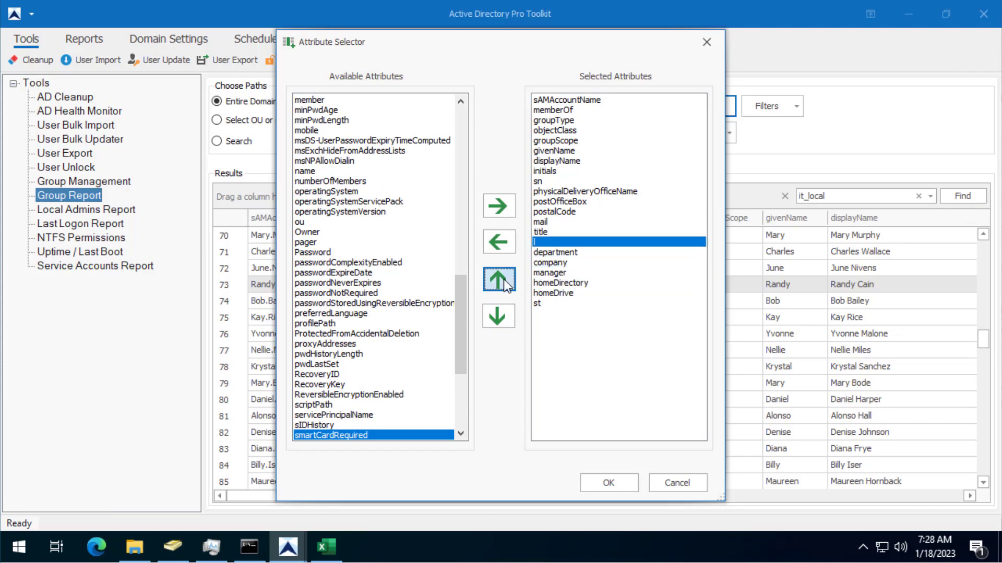
{"action": "triple_click", "coordinate": [498, 280]}
{"action": "triple_click", "coordinate": [498, 280]}
{"action": "double_click", "coordinate": [498, 279]}
{"action": "double_click", "coordinate": [499, 279]}
{"action": "double_click", "coordinate": [498, 280]}
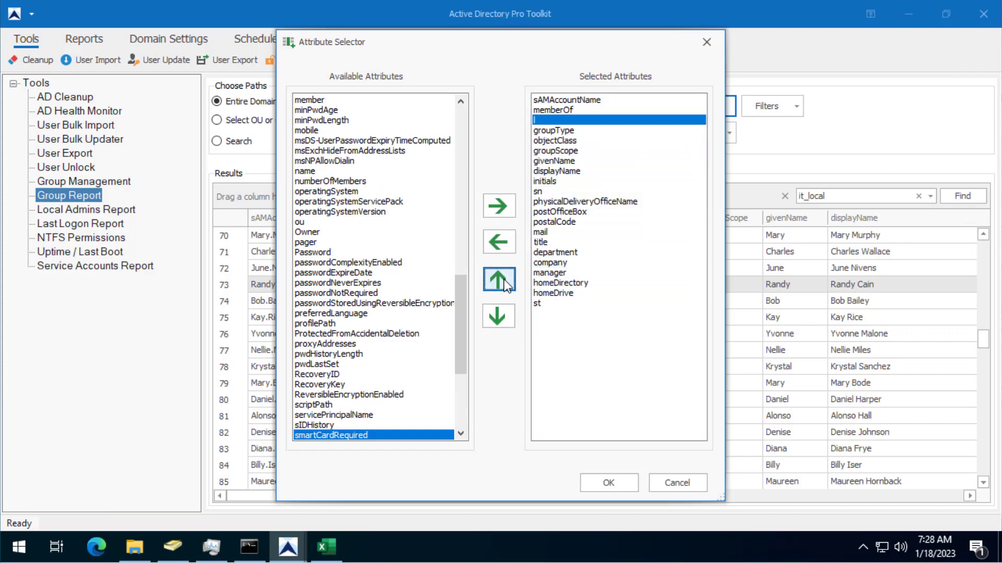
{"action": "left_click", "coordinate": [537, 304]}
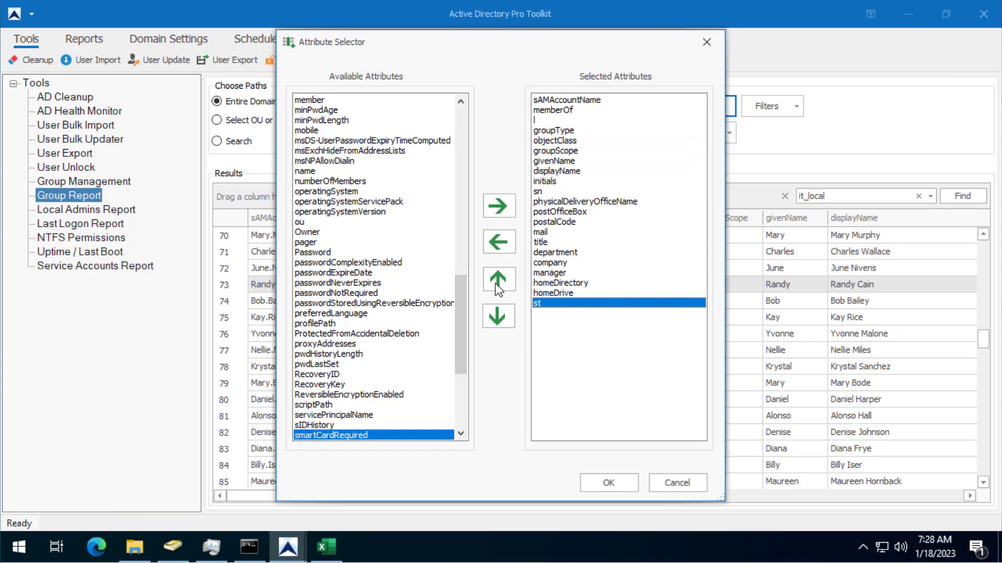
{"action": "double_click", "coordinate": [497, 280]}
{"action": "triple_click", "coordinate": [497, 280]}
{"action": "double_click", "coordinate": [497, 280]}
{"action": "triple_click", "coordinate": [497, 280]}
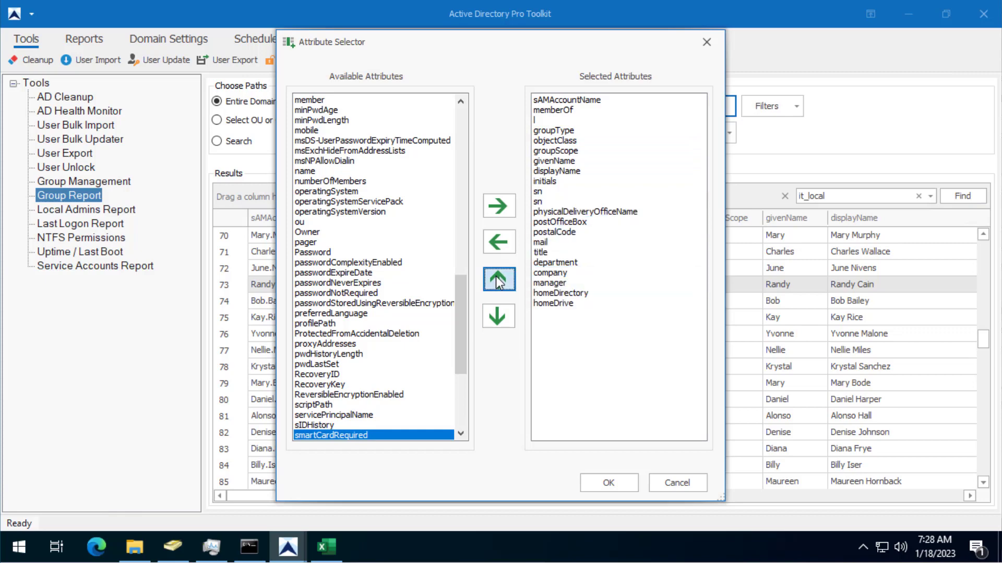
{"action": "double_click", "coordinate": [497, 280]}
{"action": "double_click", "coordinate": [497, 279]}
{"action": "triple_click", "coordinate": [497, 280]}
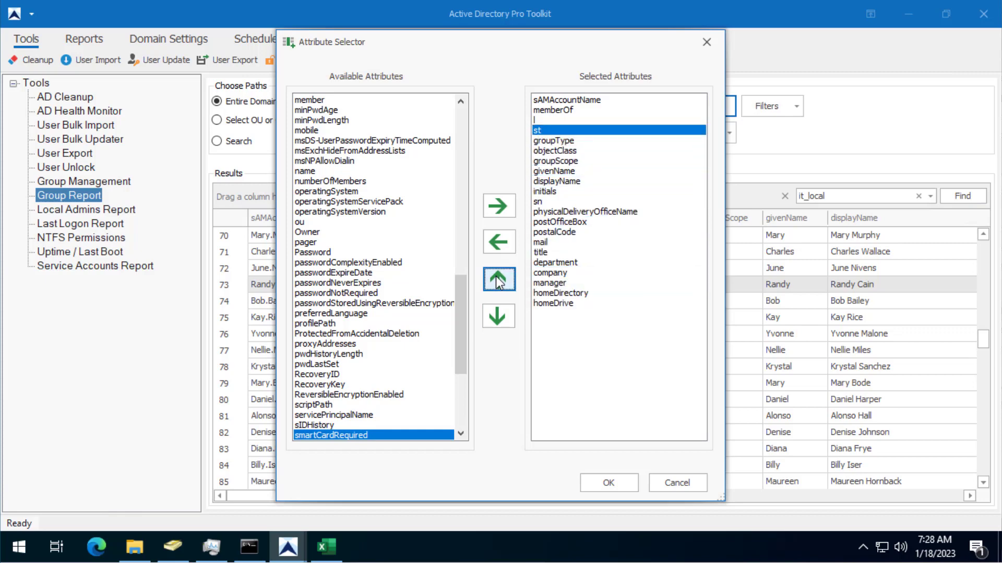
{"action": "left_click", "coordinate": [615, 480]}
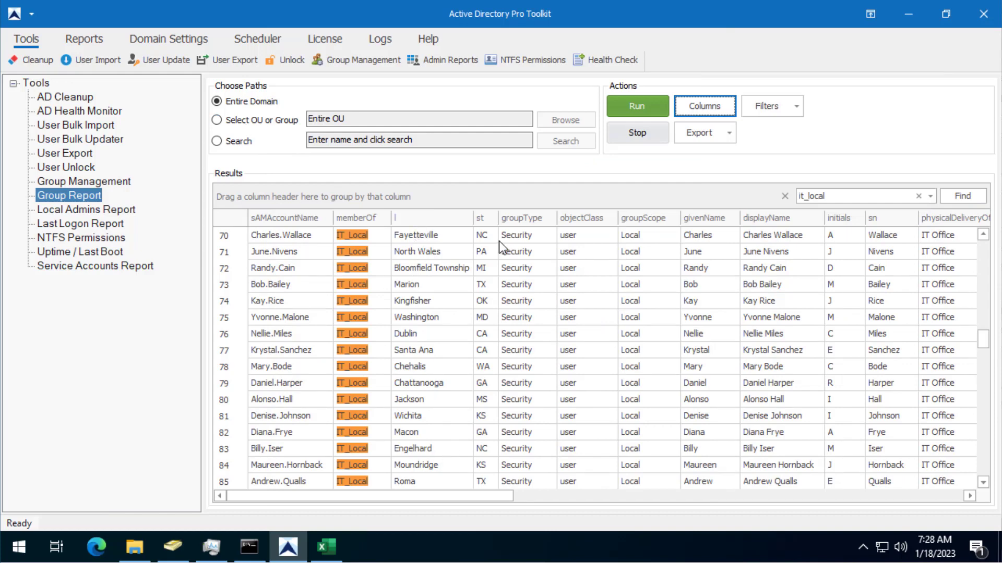
{"action": "scroll", "coordinate": [360, 365], "scroll_direction": "down", "scroll_amount": 5}
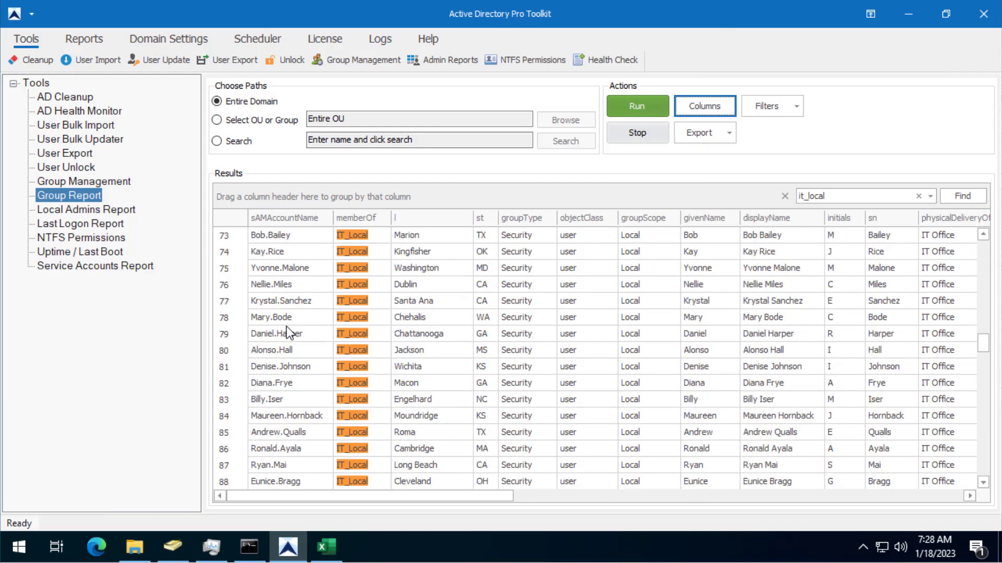
{"action": "scroll", "coordinate": [290, 350], "scroll_direction": "down", "scroll_amount": 20}
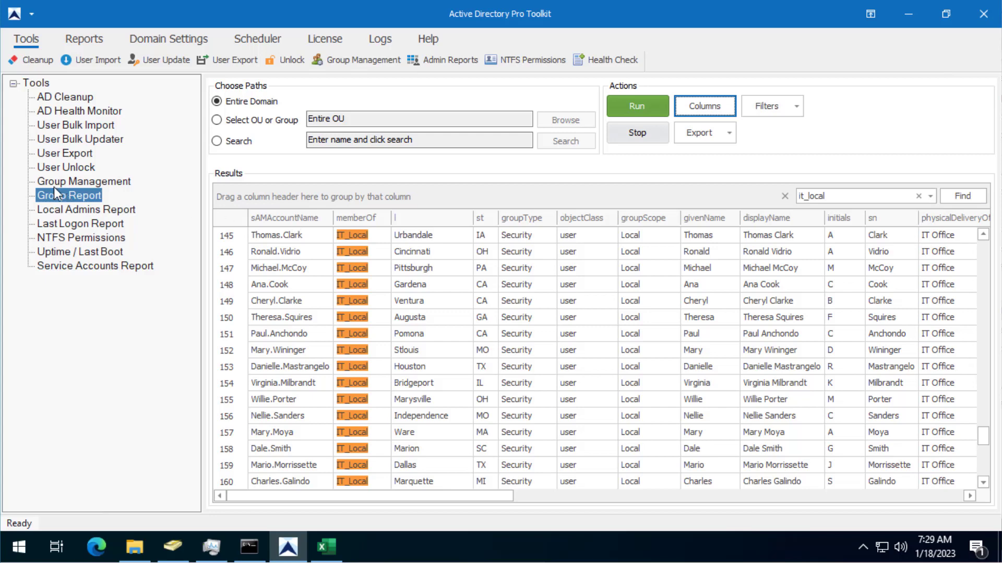
Dismiss the missing RSAT error, switch to the Groups reports, and run Groups created in last 7 days.
{"action": "left_click", "coordinate": [80, 39]}
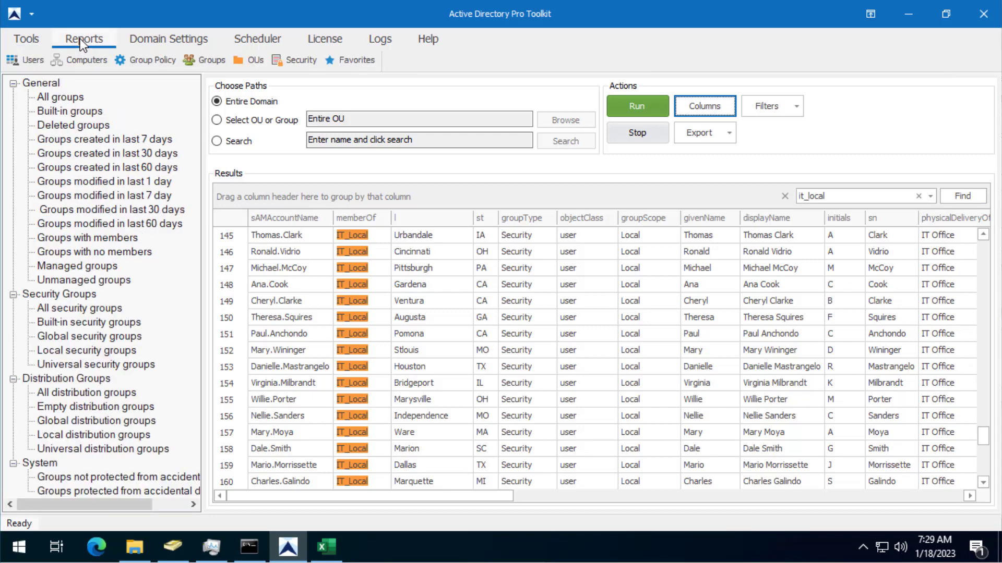
{"action": "left_click", "coordinate": [150, 56]}
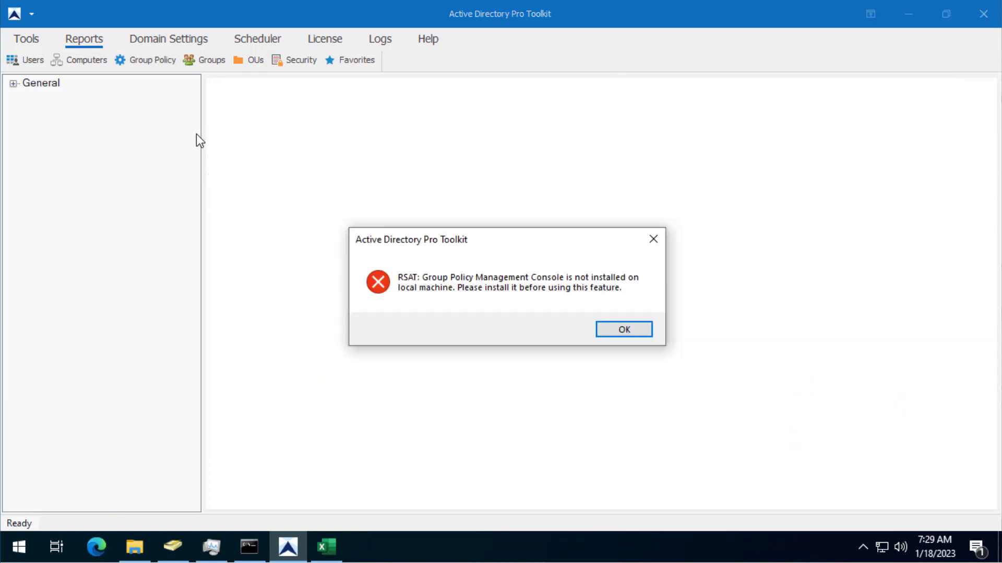
{"action": "key", "text": "Return"}
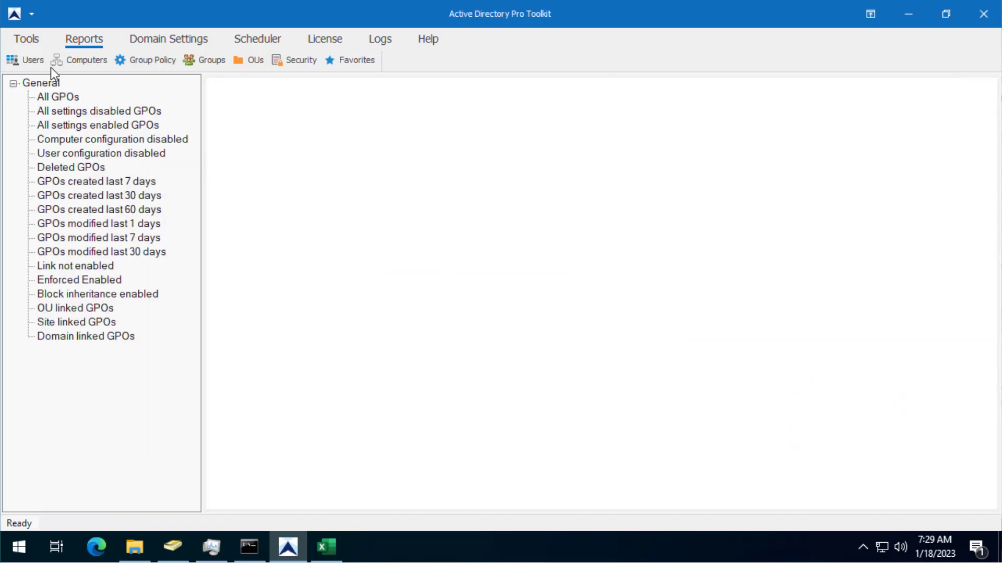
{"action": "left_click", "coordinate": [202, 62]}
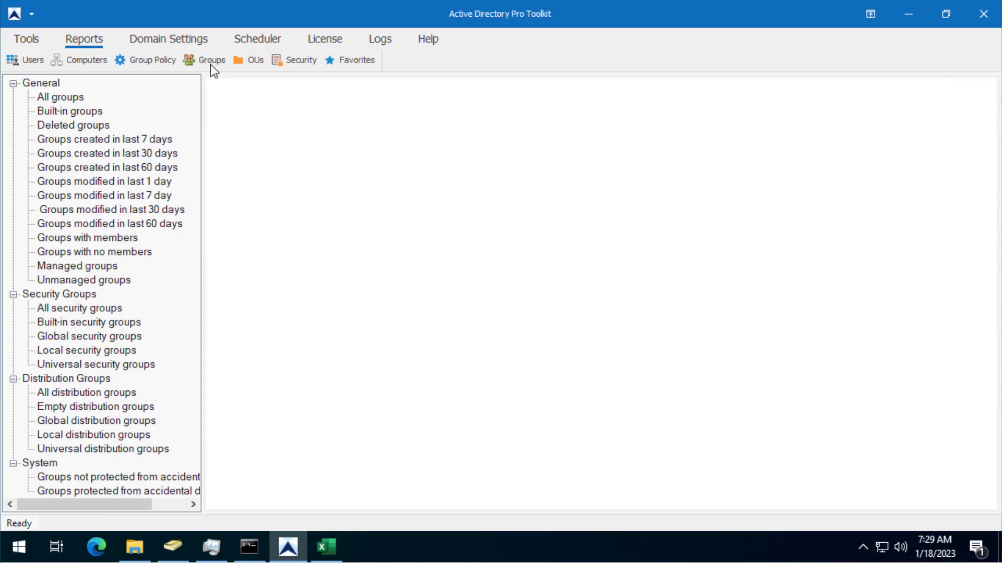
{"action": "left_click", "coordinate": [63, 100]}
{"action": "left_click", "coordinate": [79, 141]}
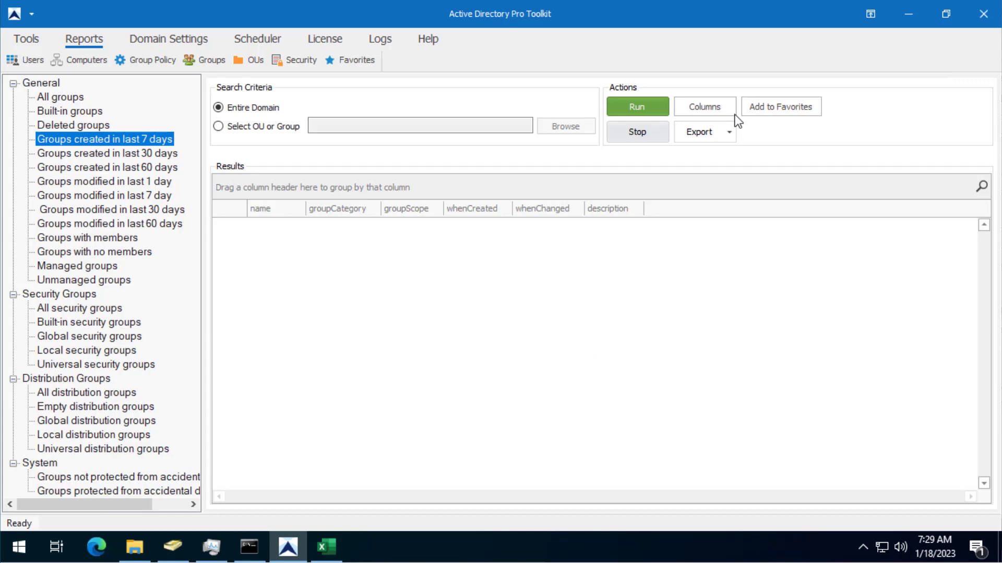
{"action": "left_click", "coordinate": [648, 104]}
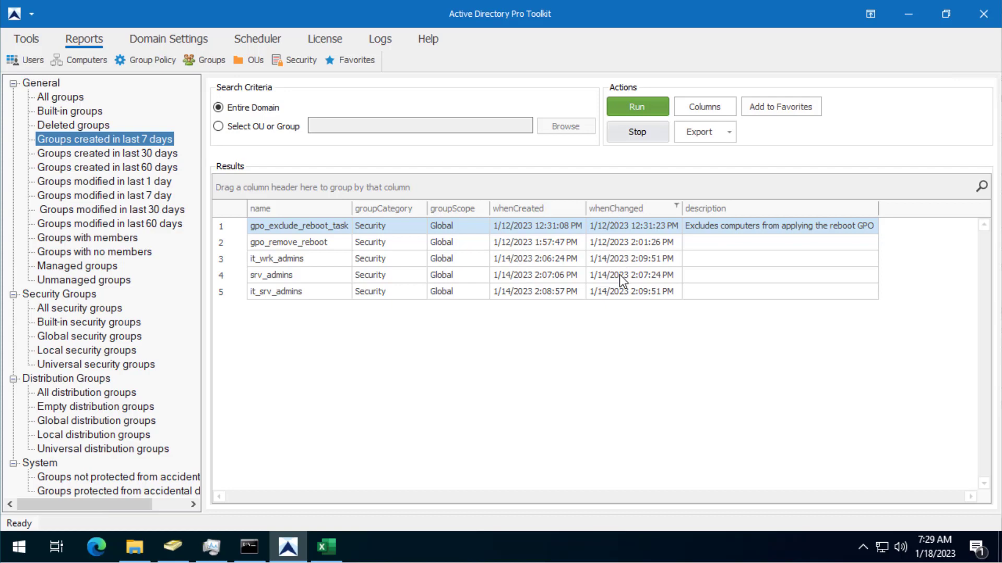
Run the All security groups report and scroll through its results.
{"action": "left_click", "coordinate": [52, 310]}
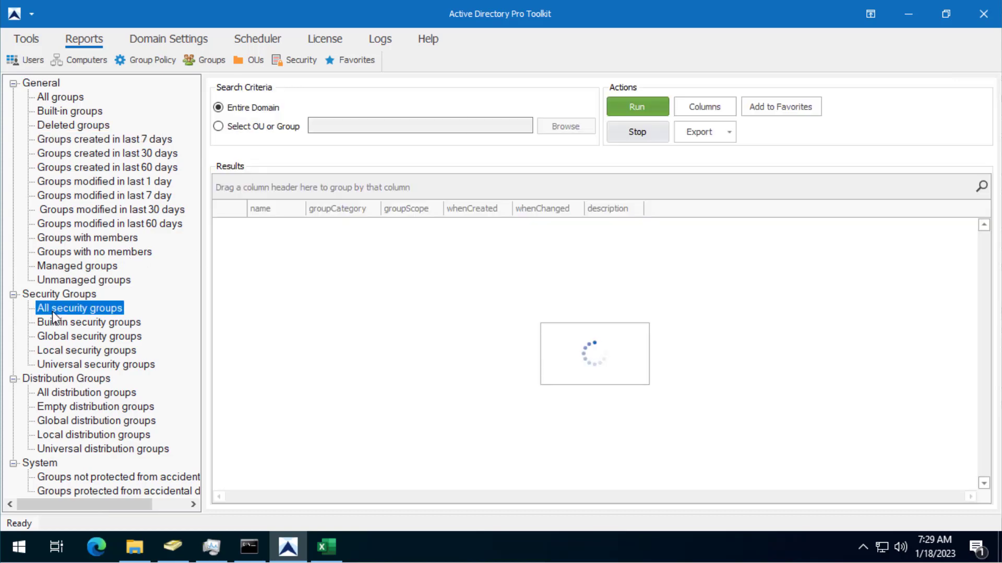
{"action": "left_click", "coordinate": [633, 110]}
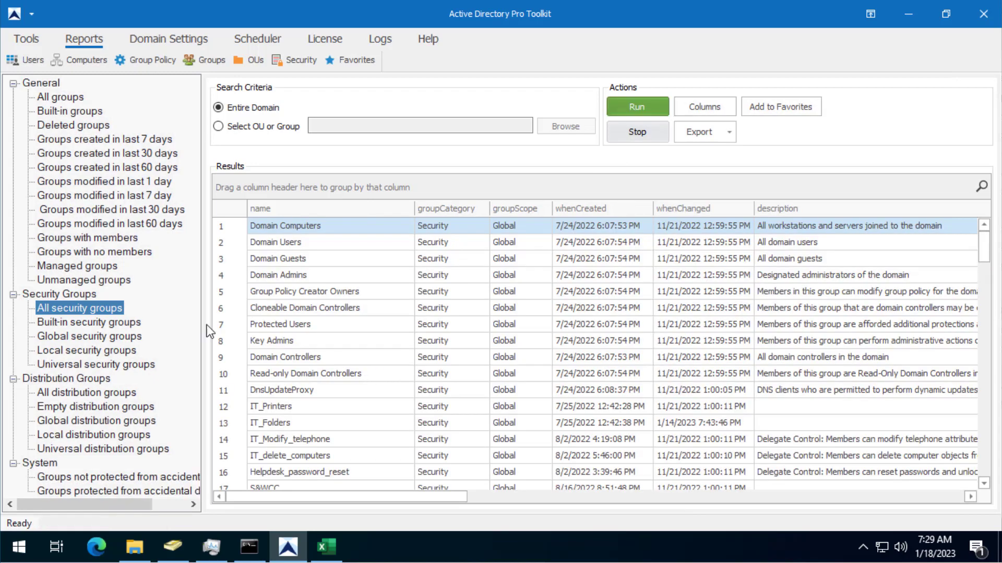
{"action": "scroll", "coordinate": [308, 324], "scroll_direction": "down", "scroll_amount": 2}
{"action": "scroll", "coordinate": [103, 305], "scroll_direction": "right", "scroll_amount": 1}
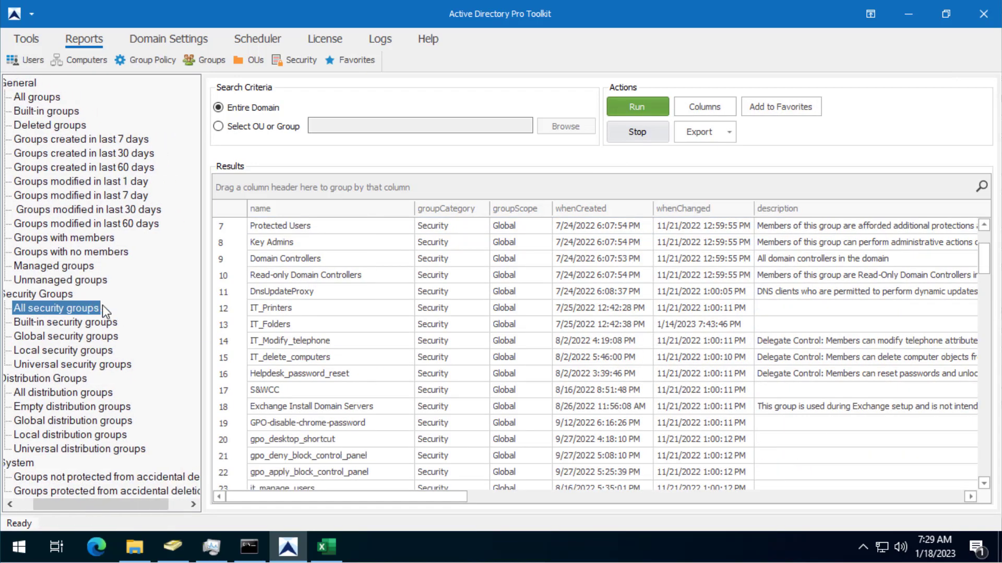
{"action": "scroll", "coordinate": [87, 290], "scroll_direction": "left", "scroll_amount": 1}
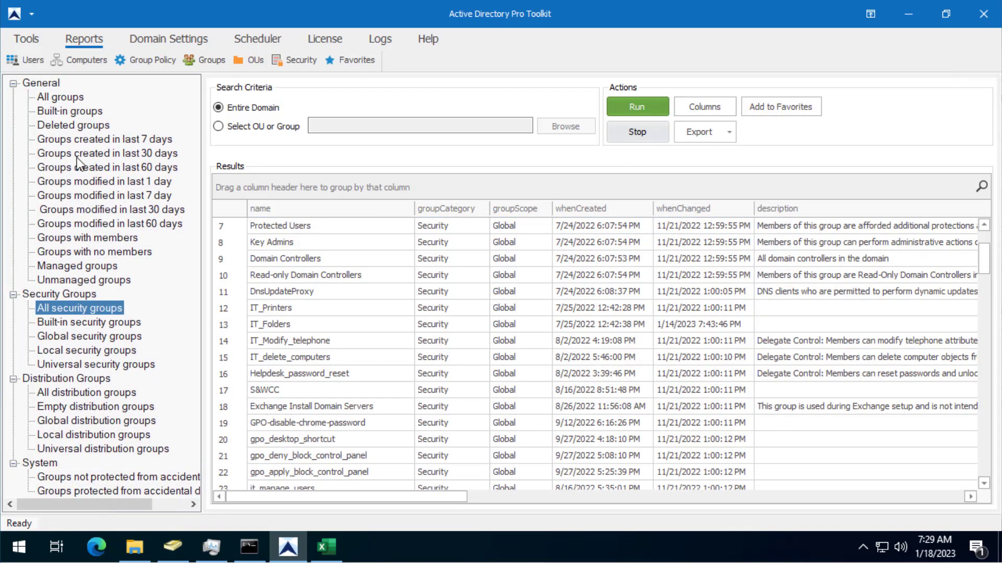
Run the Groups modified in last 7 day and Managed groups reports, the latter listing 14 Exchange groups.
{"action": "left_click", "coordinate": [68, 199]}
{"action": "left_click", "coordinate": [652, 112]}
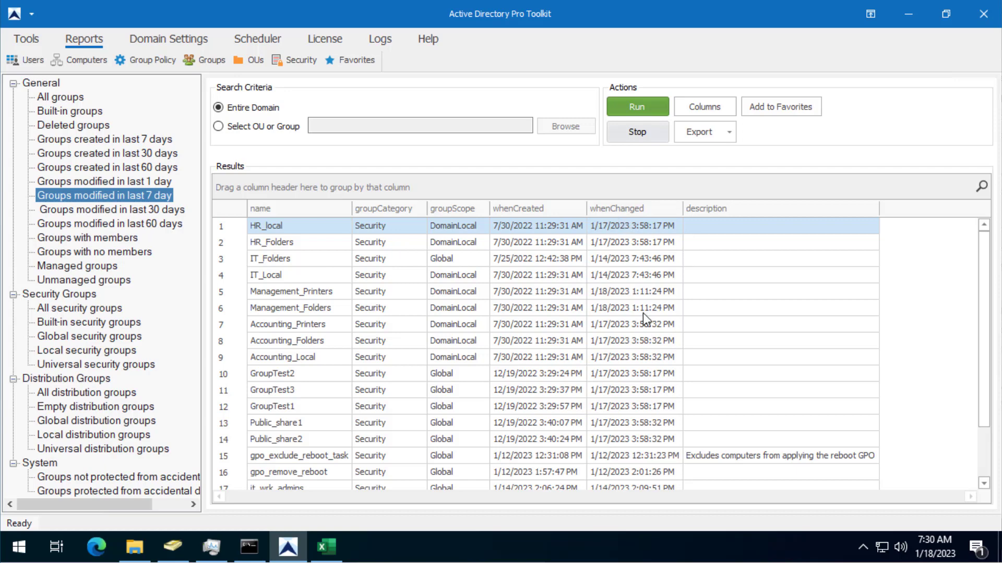
{"action": "left_click", "coordinate": [643, 313]}
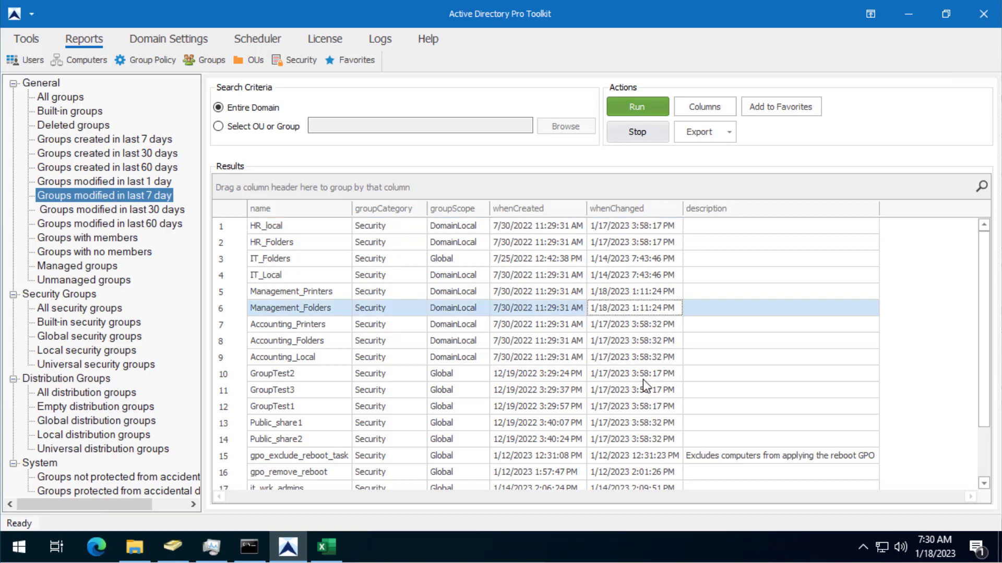
{"action": "left_click", "coordinate": [68, 267]}
{"action": "left_click", "coordinate": [622, 111]}
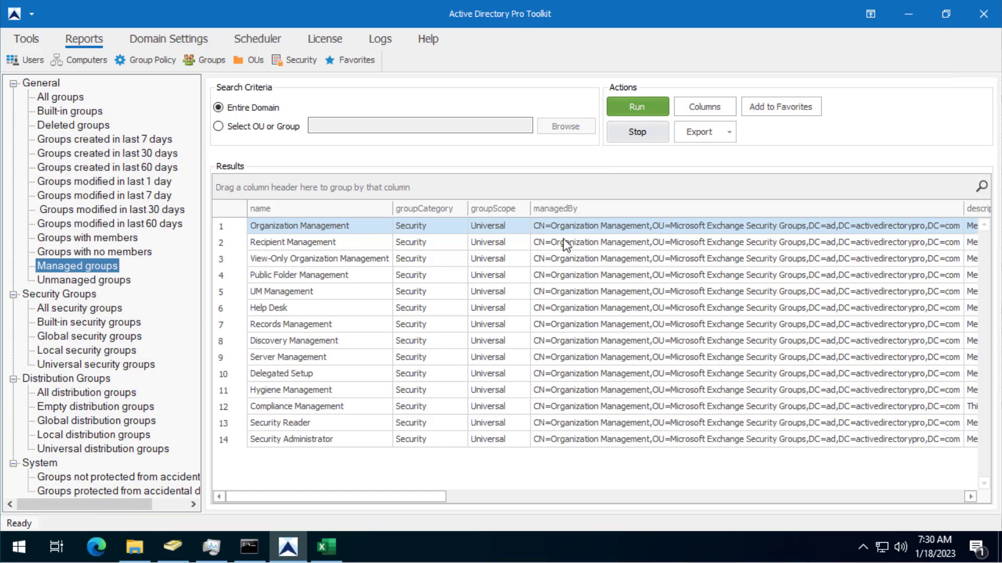
{"action": "left_click", "coordinate": [179, 548]}
Confirm it_manage_users' Managed By tab shows no manager, cancel, and return to the Toolkit.
{"action": "left_click", "coordinate": [412, 133]}
{"action": "right_click", "coordinate": [412, 132]}
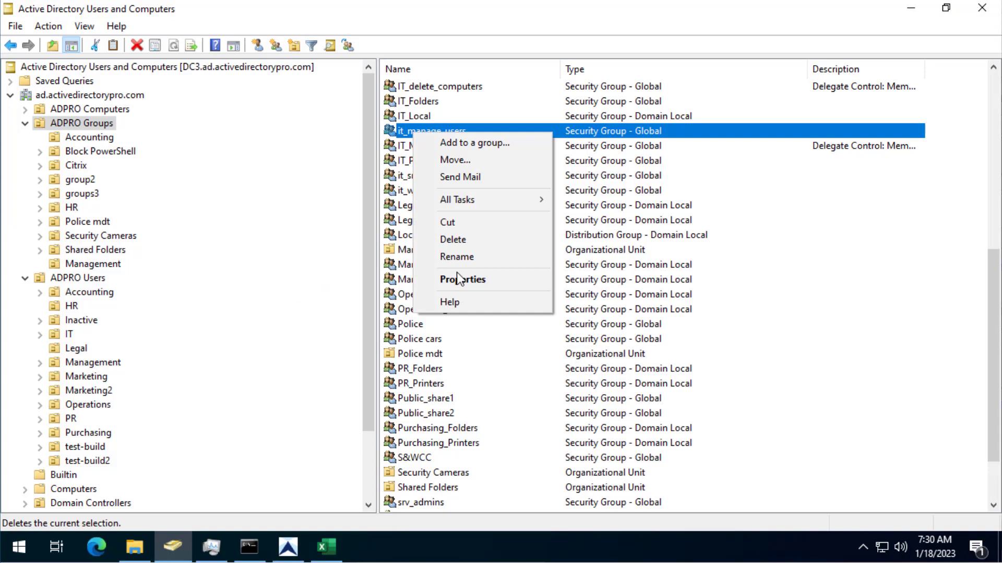
{"action": "left_click", "coordinate": [458, 278]}
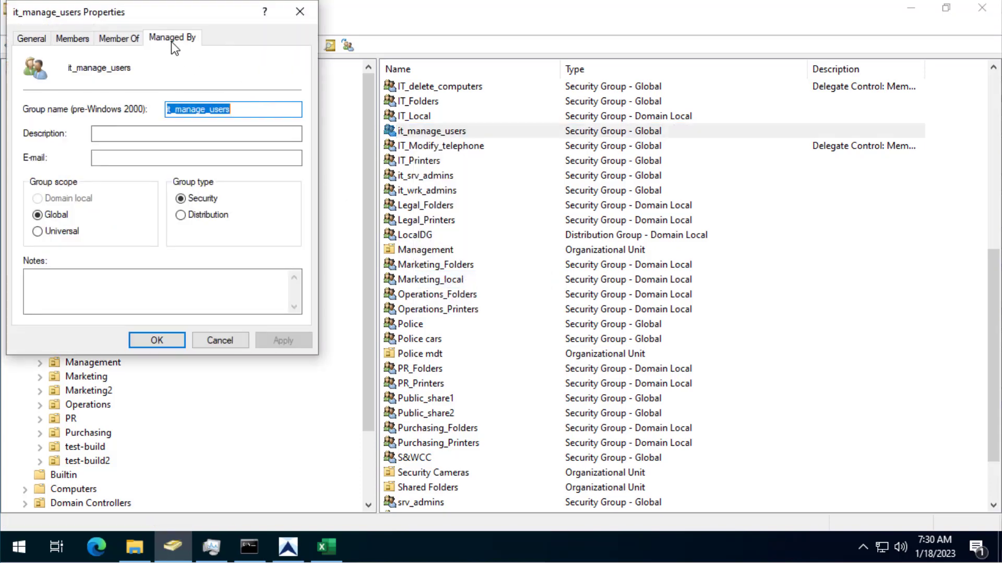
{"action": "left_click", "coordinate": [173, 41]}
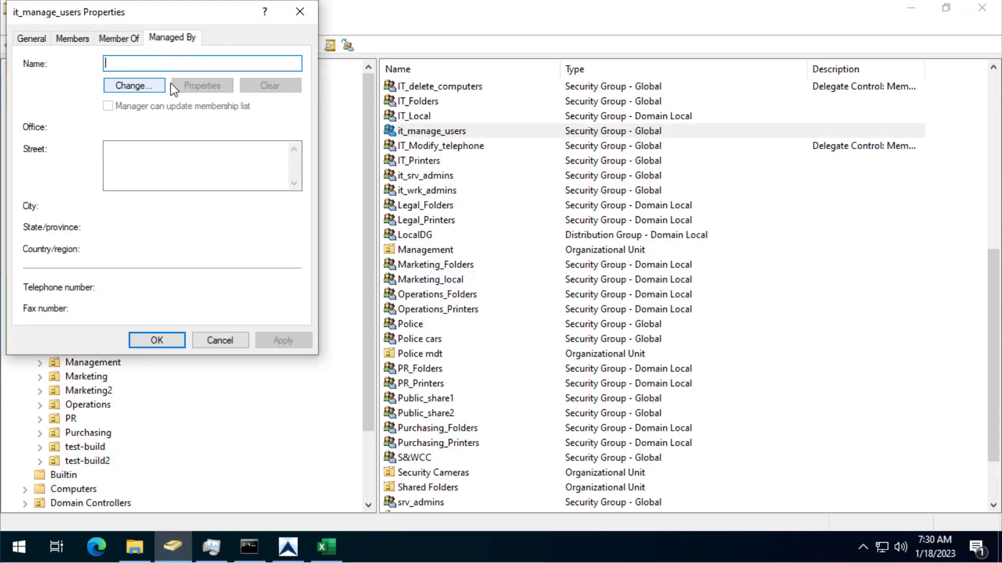
{"action": "left_click", "coordinate": [219, 340]}
{"action": "left_click", "coordinate": [288, 547]}
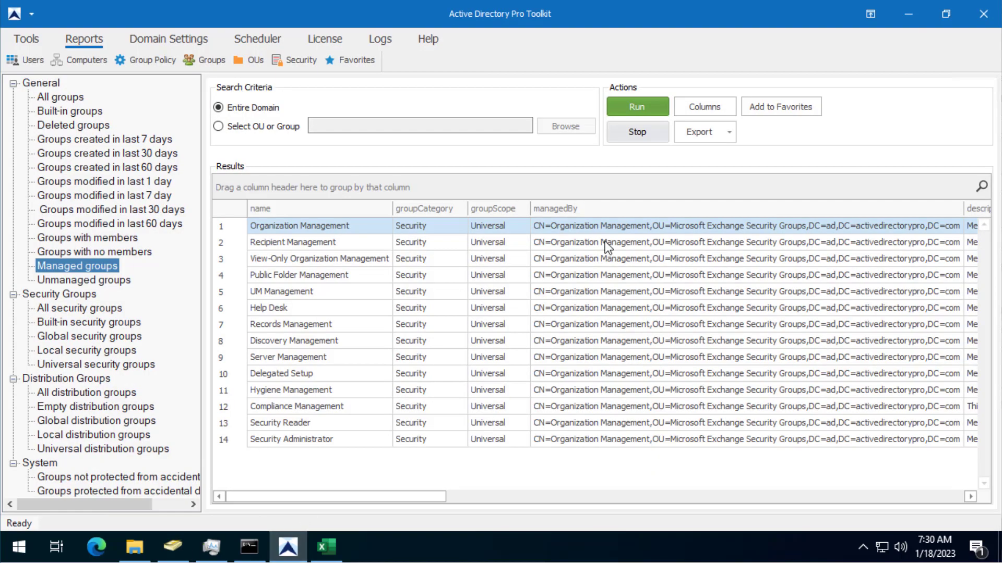
View the Unmanaged, Deleted and Built-in groups reports, ending on the All groups report with empty results.
{"action": "left_click", "coordinate": [72, 281]}
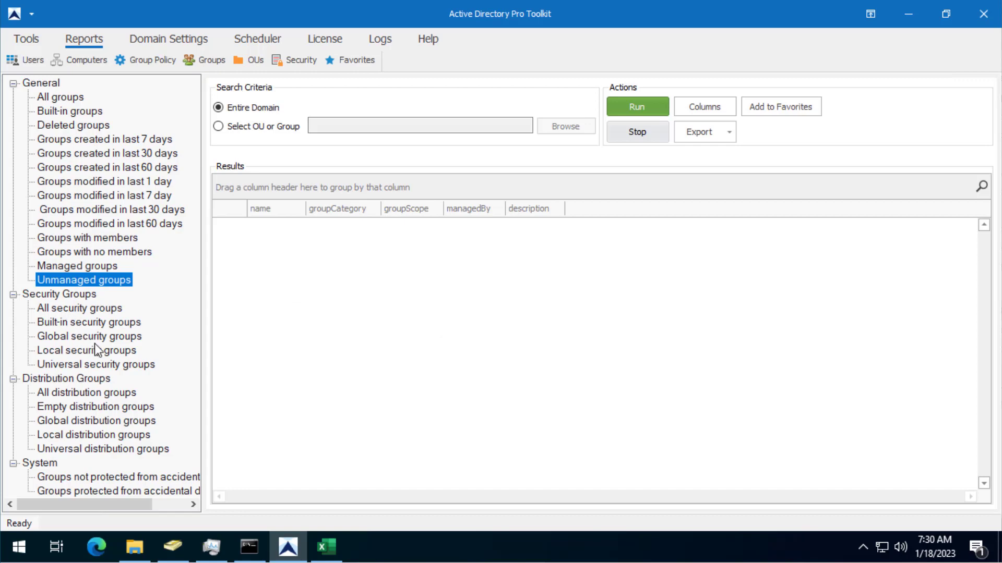
{"action": "scroll", "coordinate": [96, 351], "scroll_direction": "right", "scroll_amount": 2}
{"action": "scroll", "coordinate": [96, 360], "scroll_direction": "left", "scroll_amount": 2}
{"action": "left_click", "coordinate": [67, 125]}
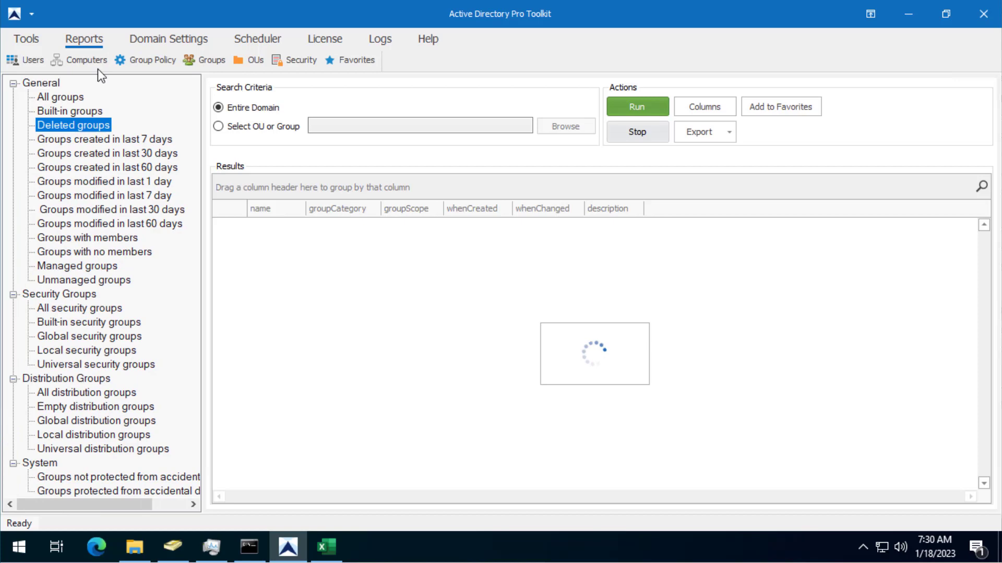
{"action": "left_click", "coordinate": [69, 110]}
{"action": "left_click", "coordinate": [66, 99]}
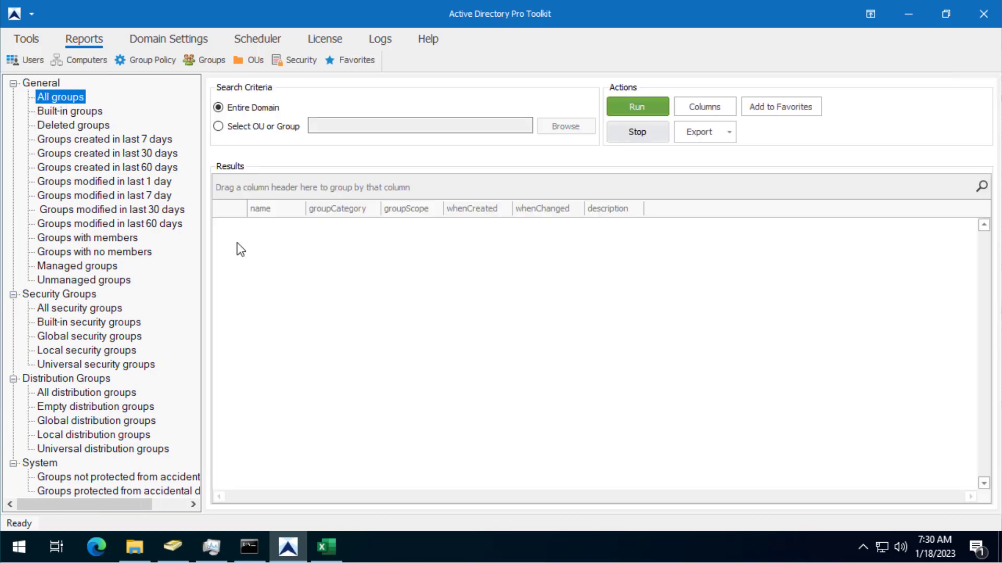
{"action": "left_click", "coordinate": [26, 40]}
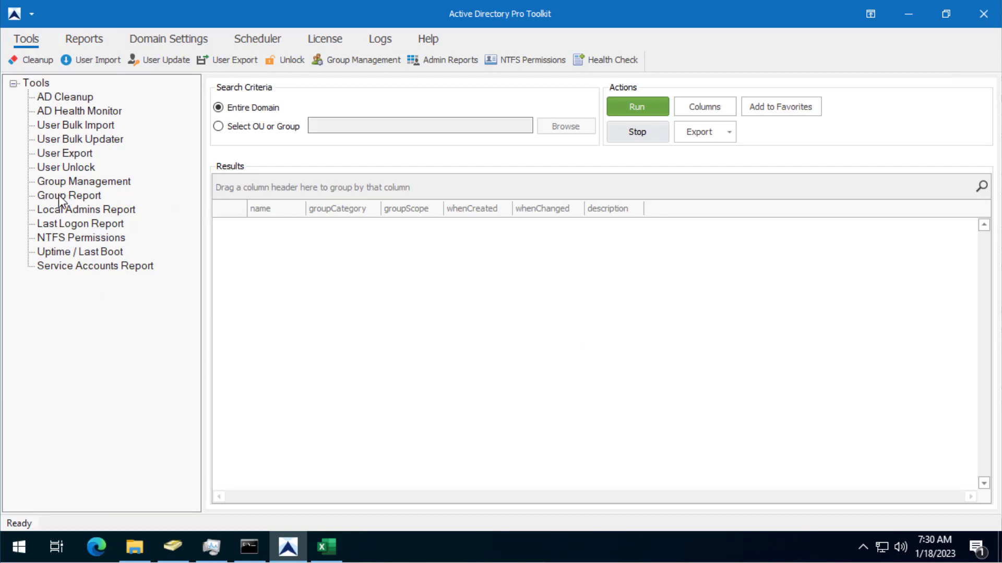
{"action": "left_click", "coordinate": [84, 39]}
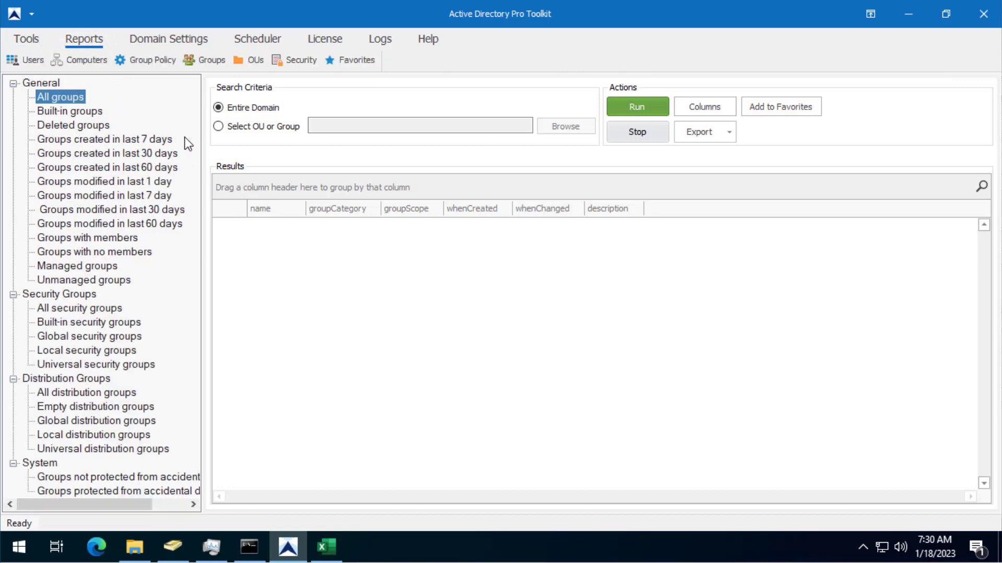